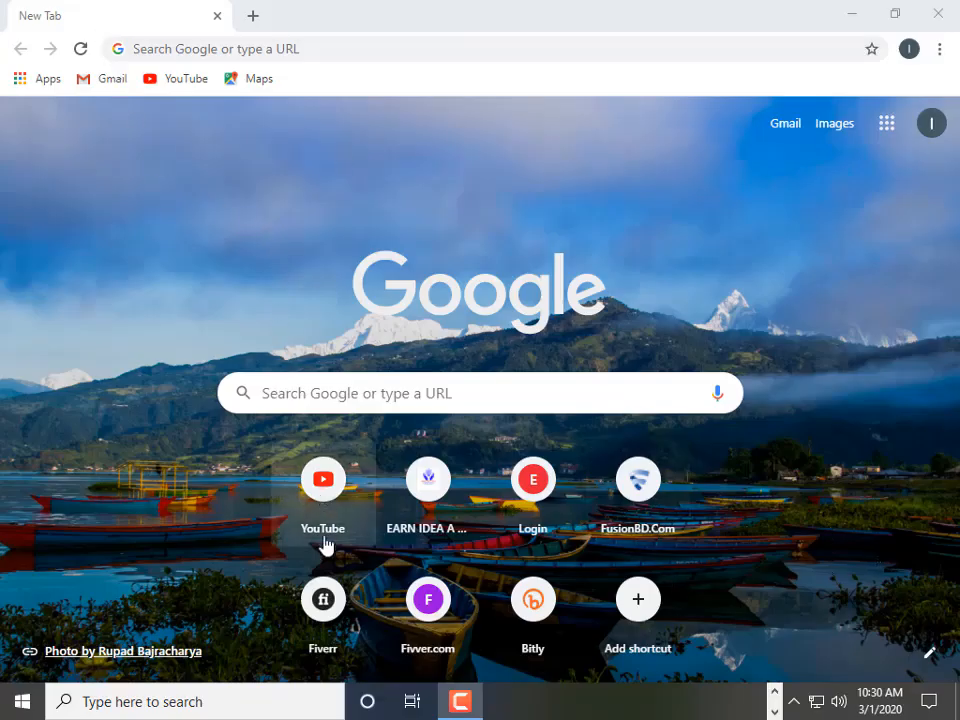
Step: Go to YouTube and open the signed-in account's settings
click(312, 508)
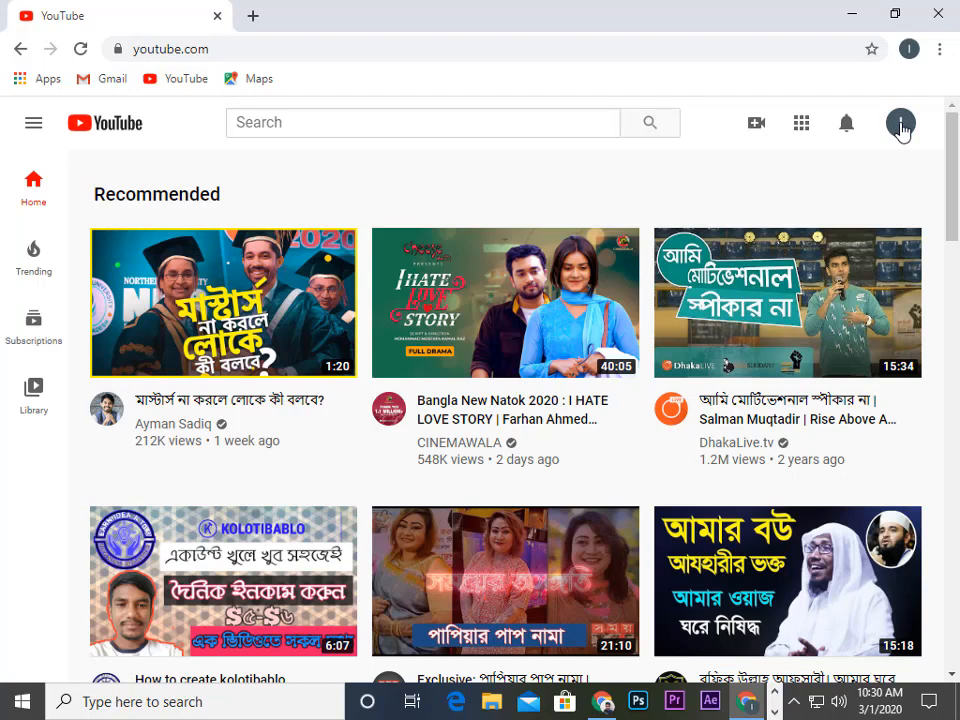
click(901, 125)
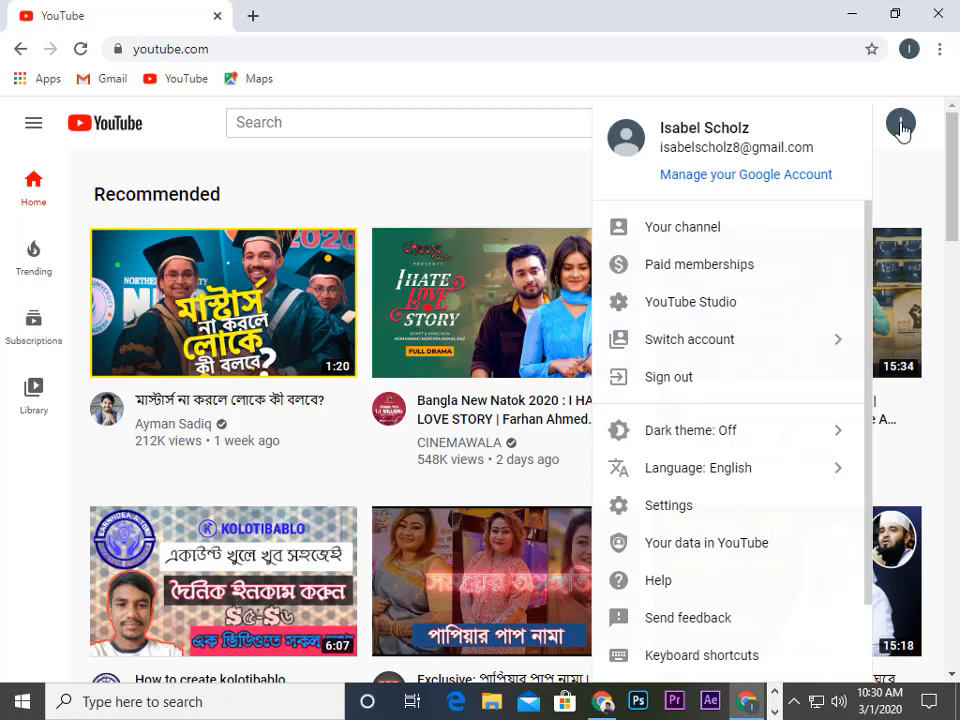
scroll(725, 262, down, 2)
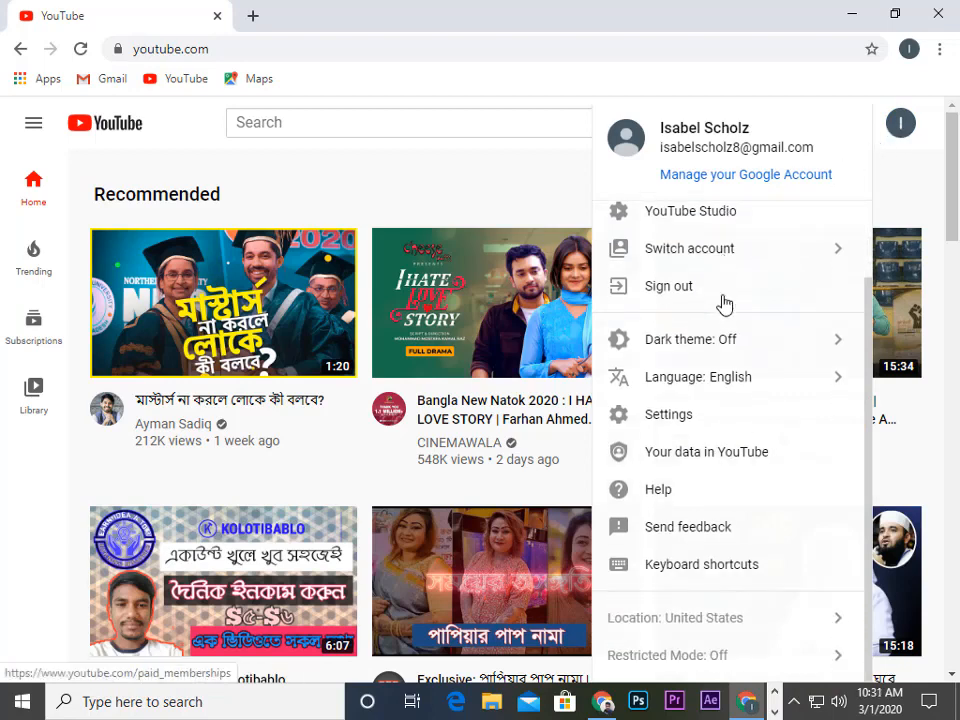
click(681, 422)
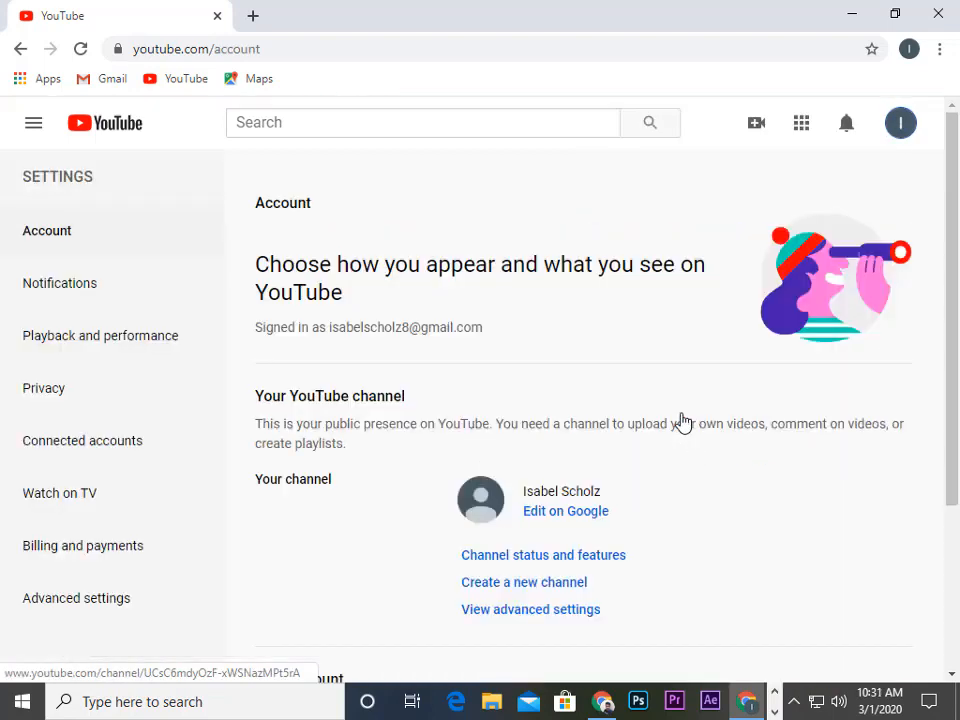
Step: Create a new channel with the Brand Account name Fun Time
scroll(375, 332, down, 2)
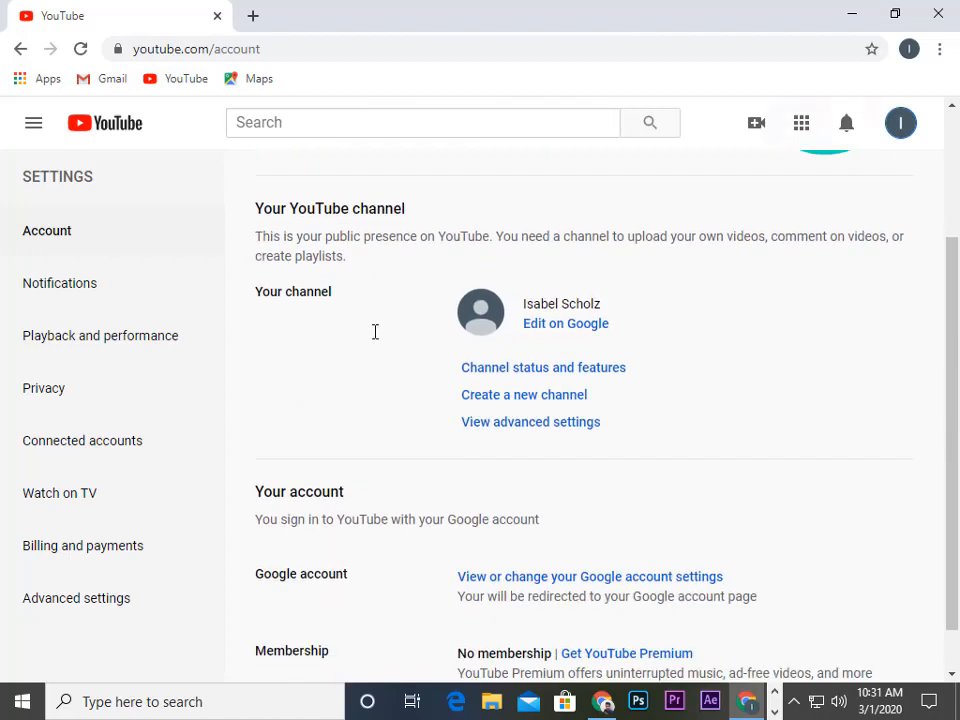
click(533, 405)
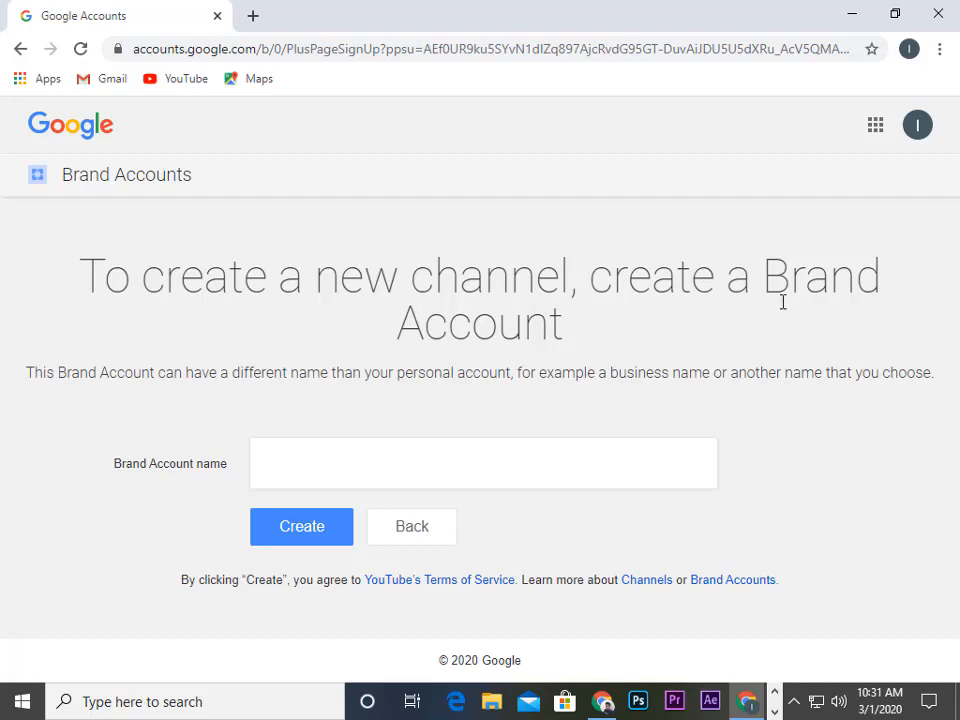
click(300, 450)
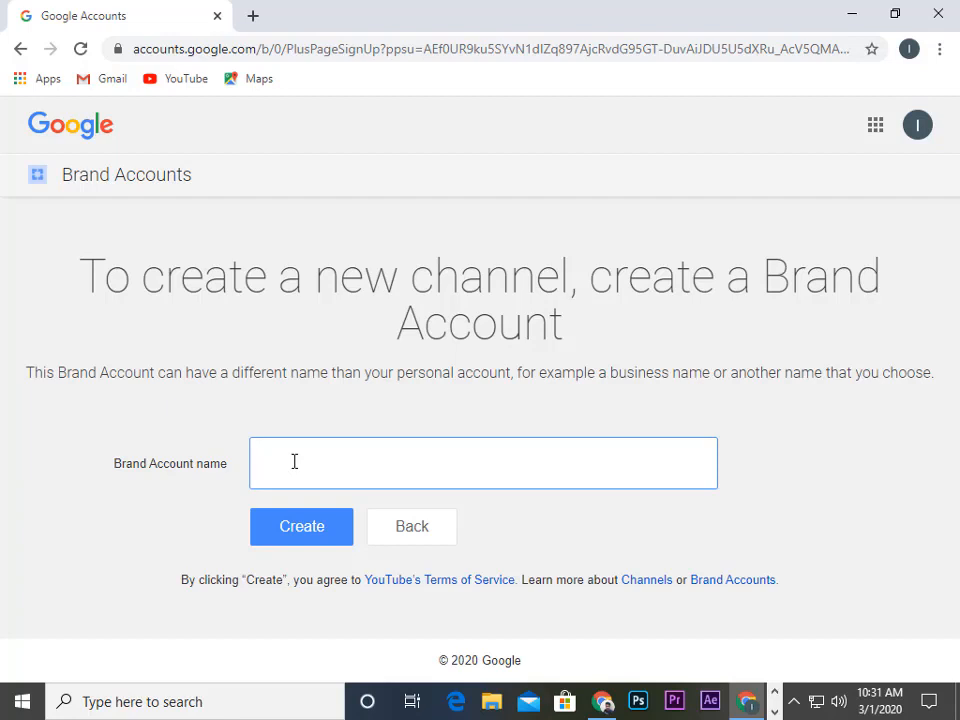
text(Fun Time)
click(283, 543)
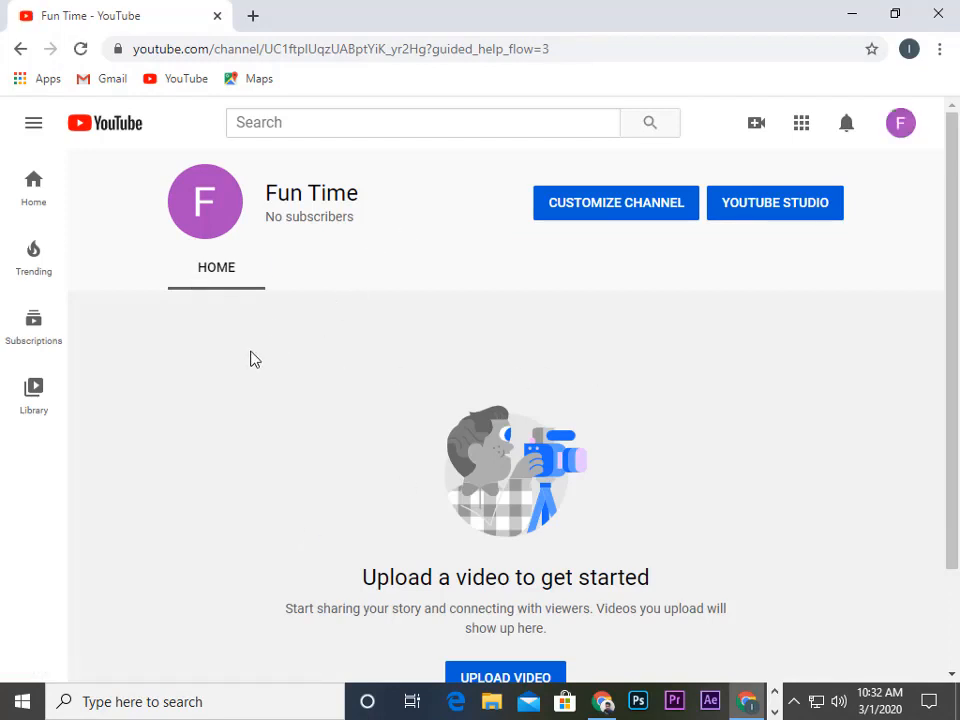
Step: Open the customization view of the Fun Time channel
scroll(253, 362, down, 2)
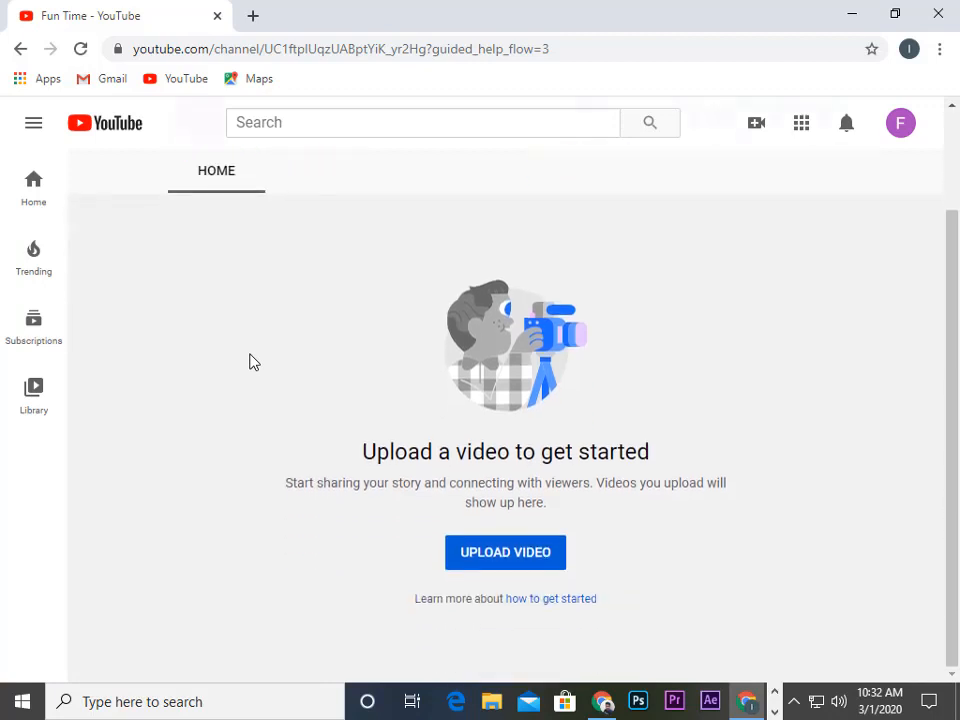
scroll(253, 362, up, 2)
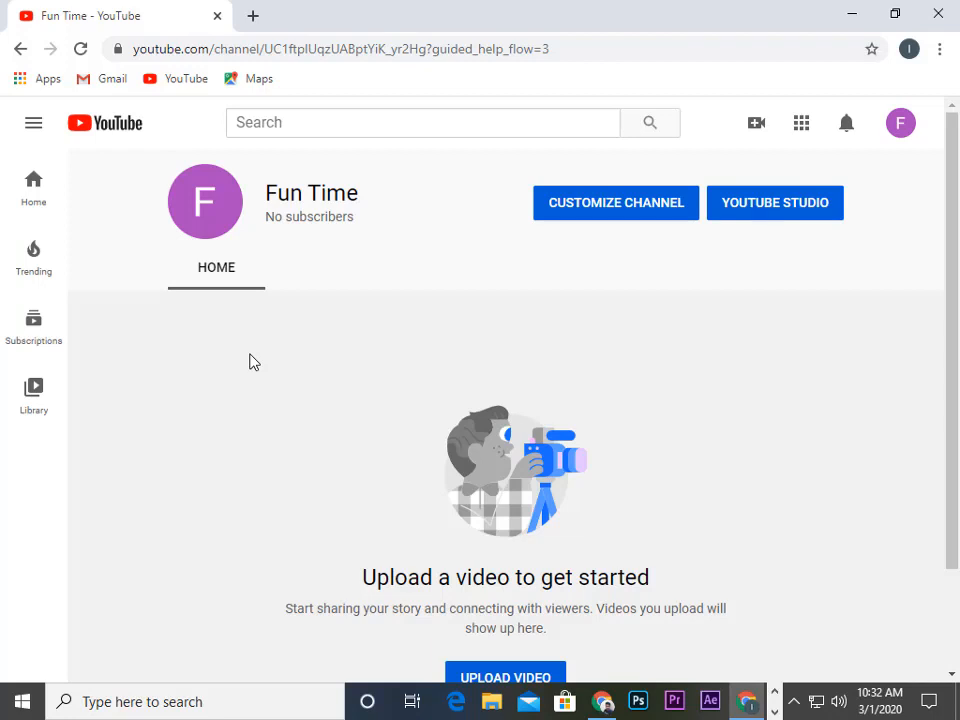
scroll(503, 533, down, 2)
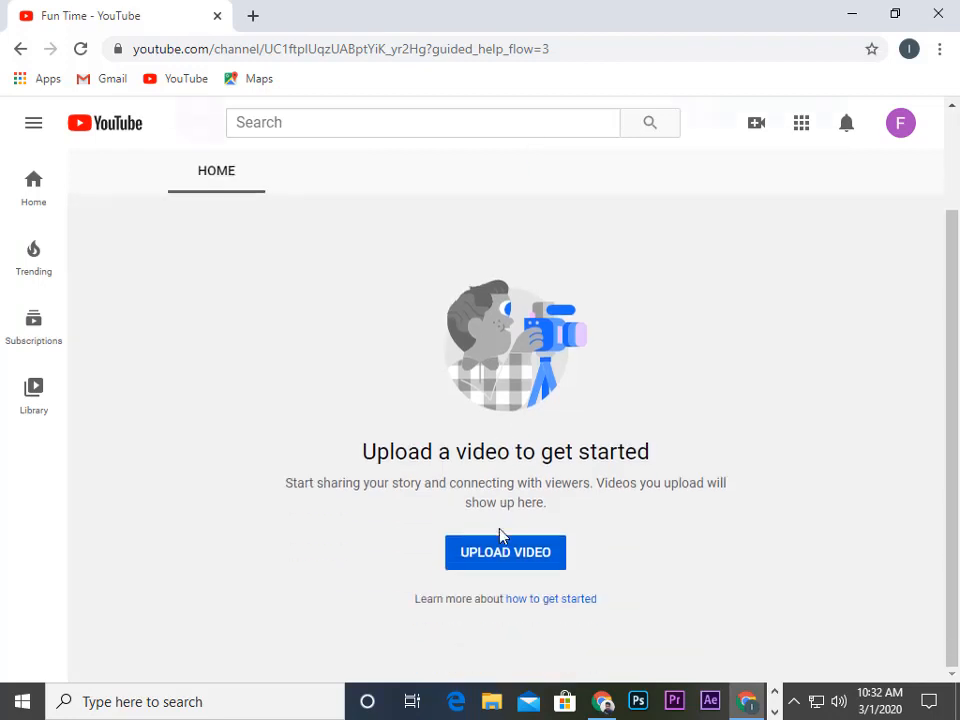
scroll(497, 505, up, 2)
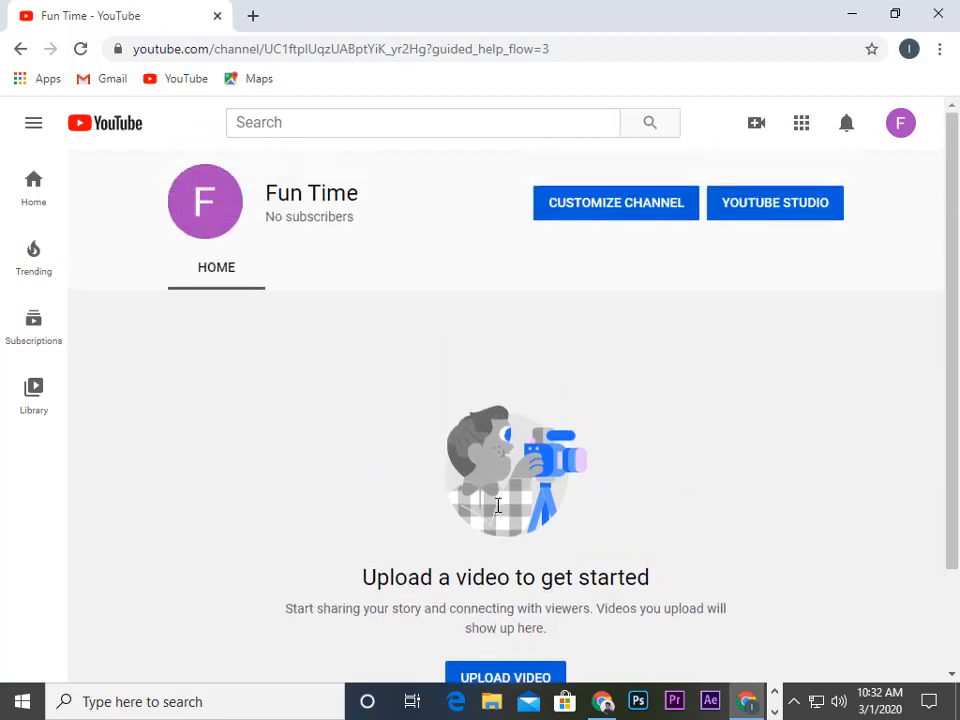
scroll(613, 447, down, 2)
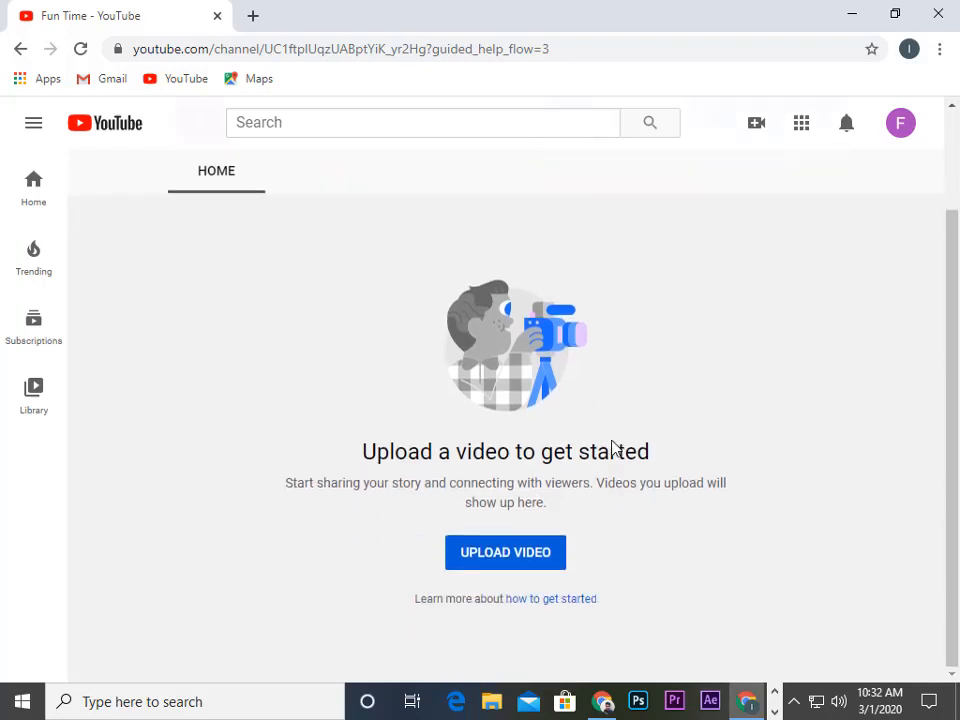
scroll(613, 447, up, 2)
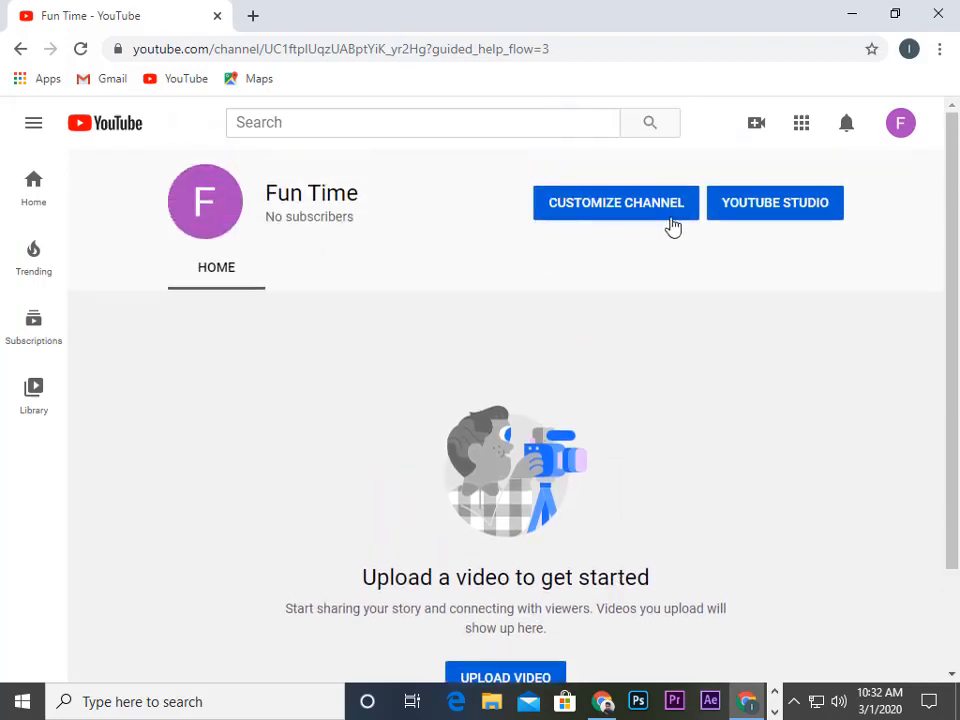
click(592, 210)
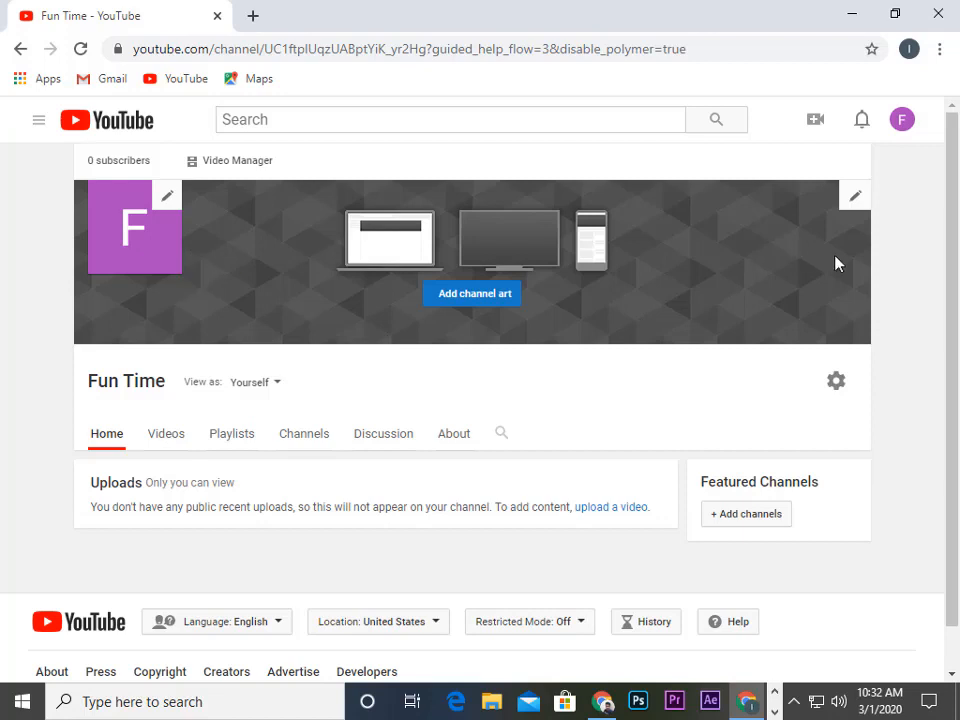
Step: Look over the channel page and its Videos, Playlists, Channels and Discussion sections, then return to Home
scroll(830, 268, down, 1)
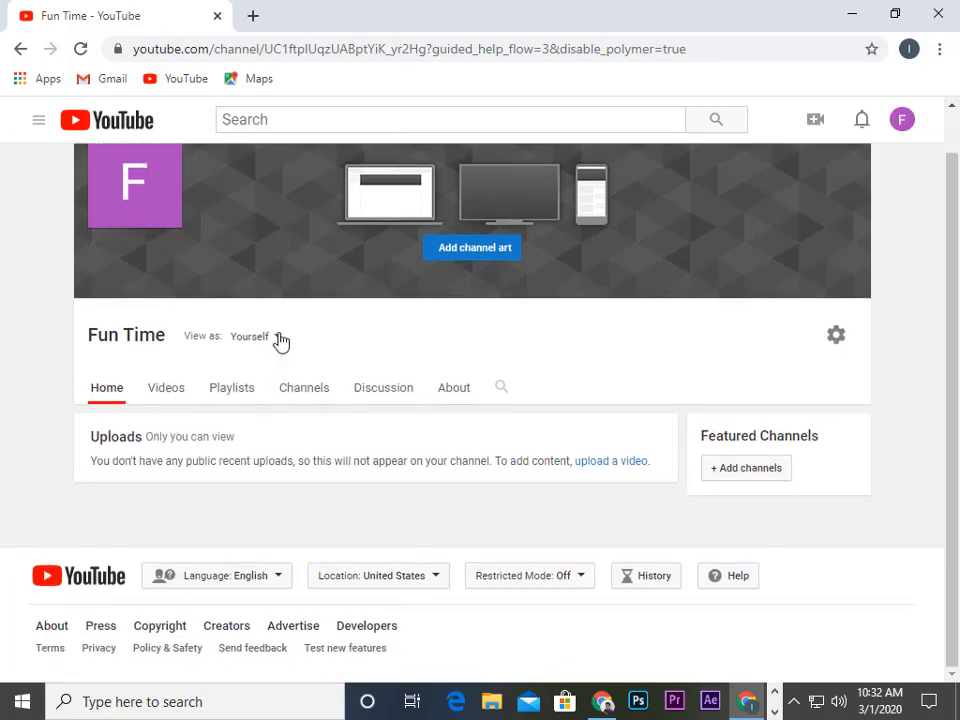
scroll(336, 366, up, 1)
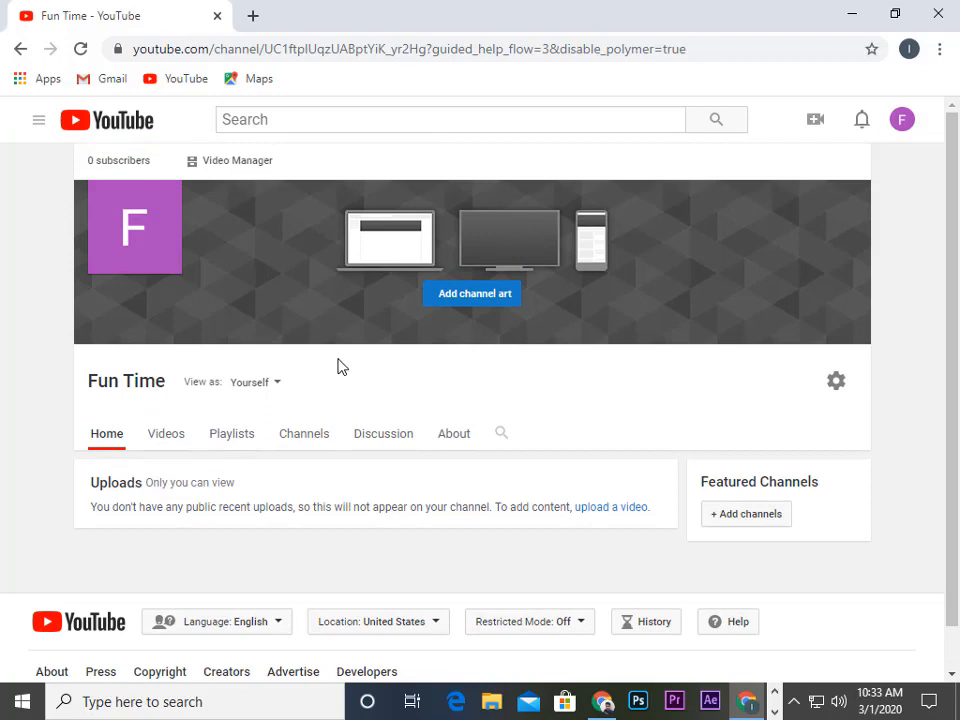
scroll(337, 365, down, 1)
scroll(341, 360, up, 1)
scroll(341, 360, down, 1)
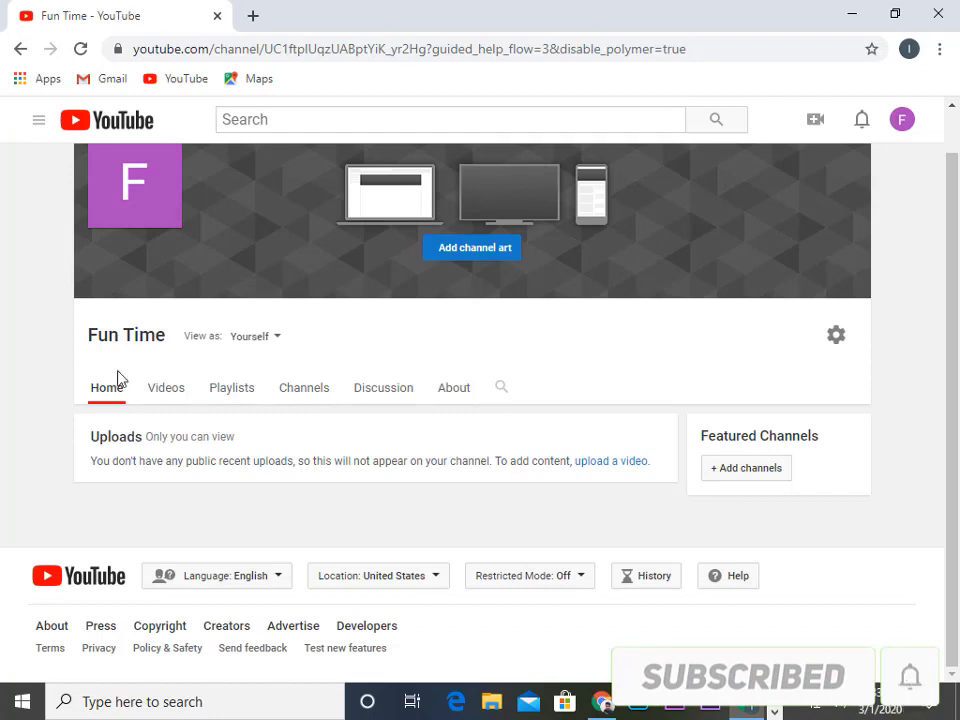
scroll(118, 379, up, 1)
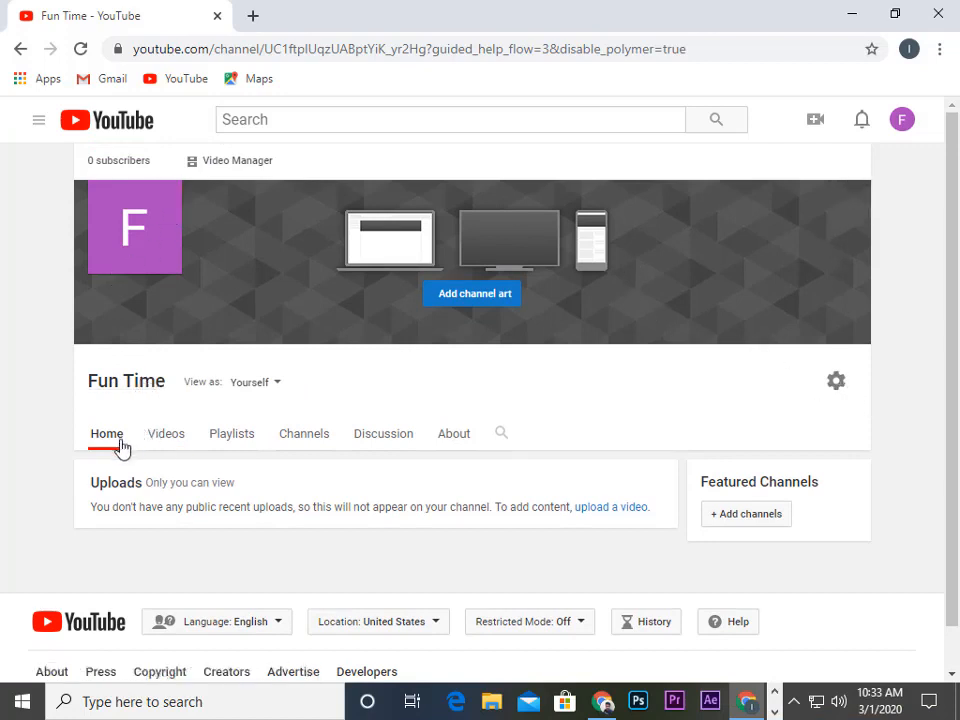
click(171, 442)
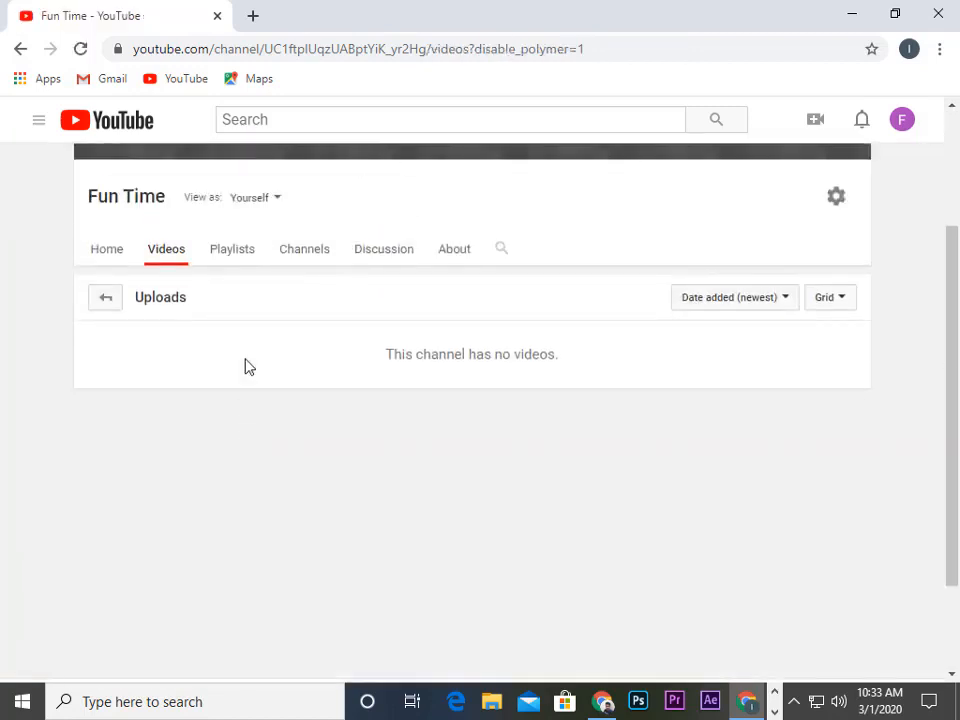
click(232, 249)
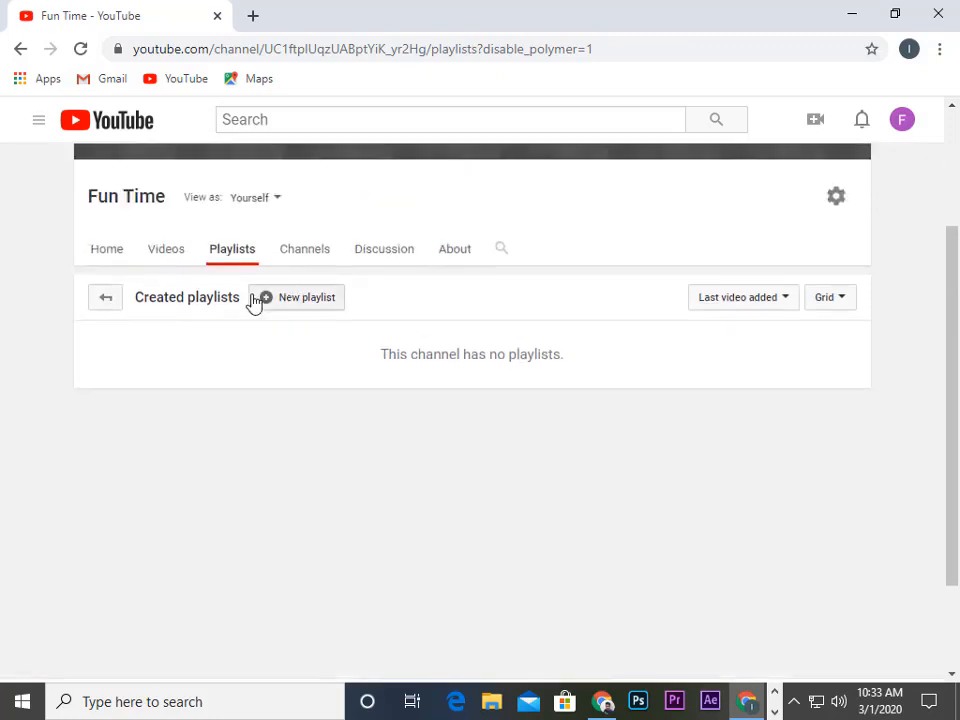
click(305, 256)
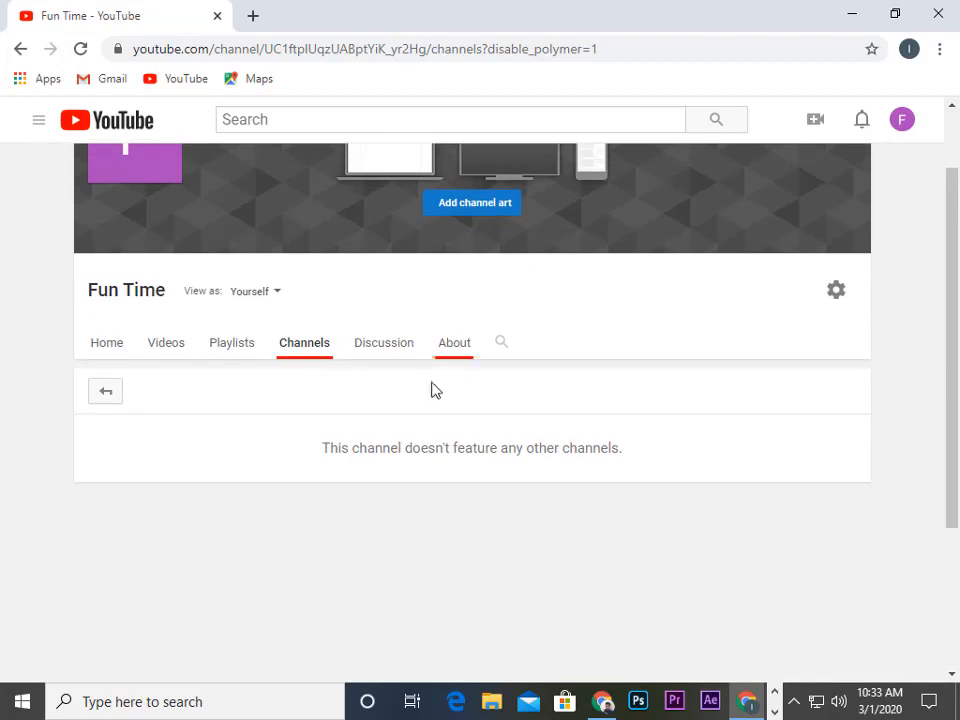
click(384, 350)
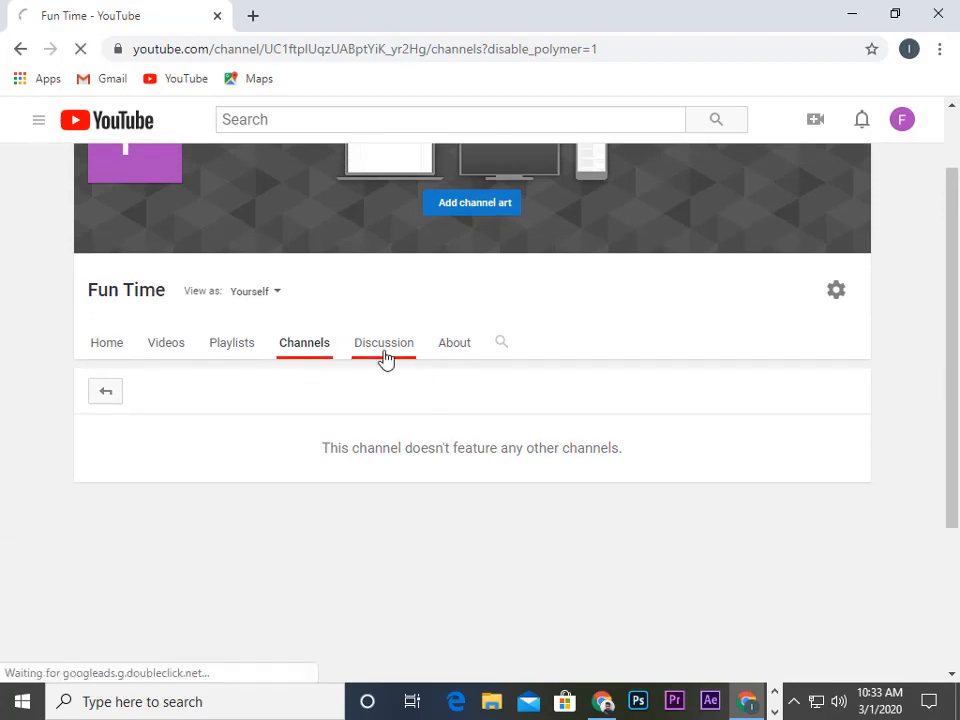
scroll(386, 356, up, 4)
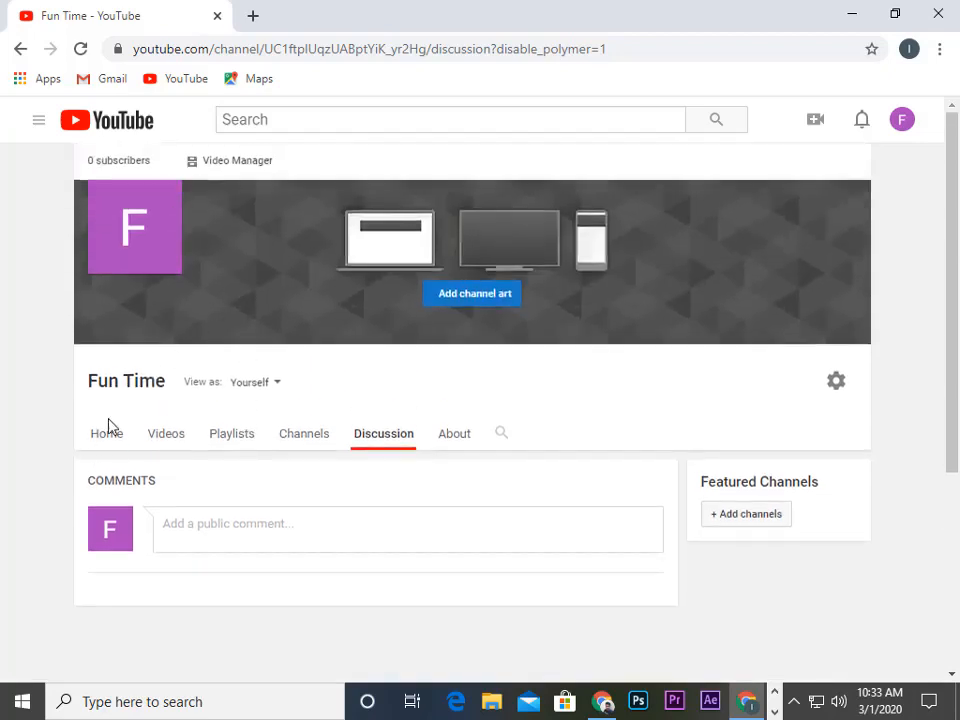
click(107, 440)
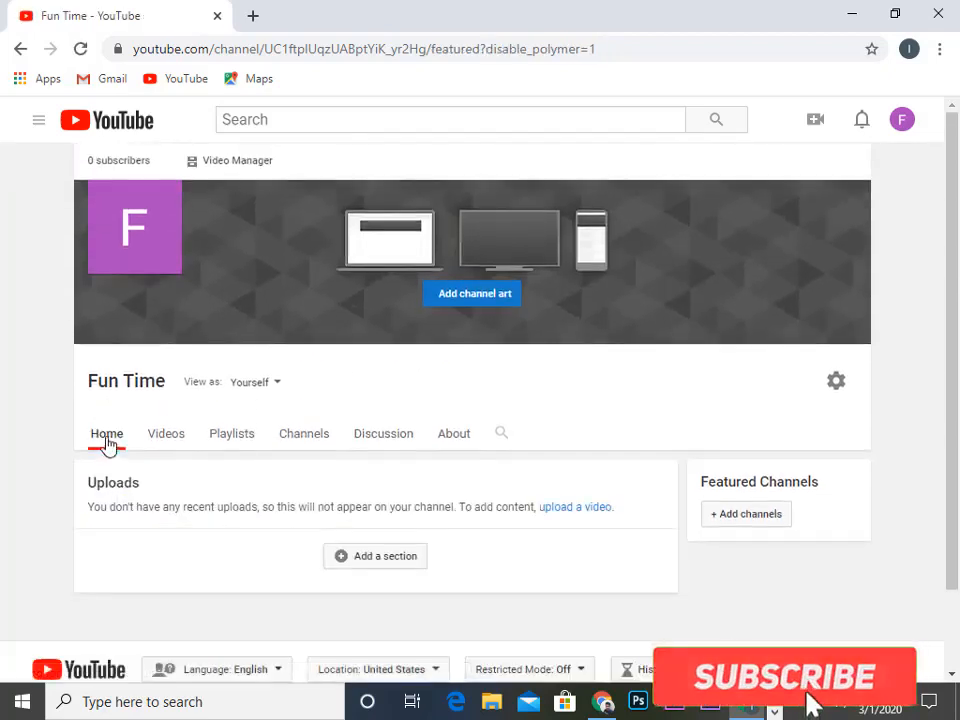
scroll(107, 445, down, 2)
scroll(107, 445, up, 1)
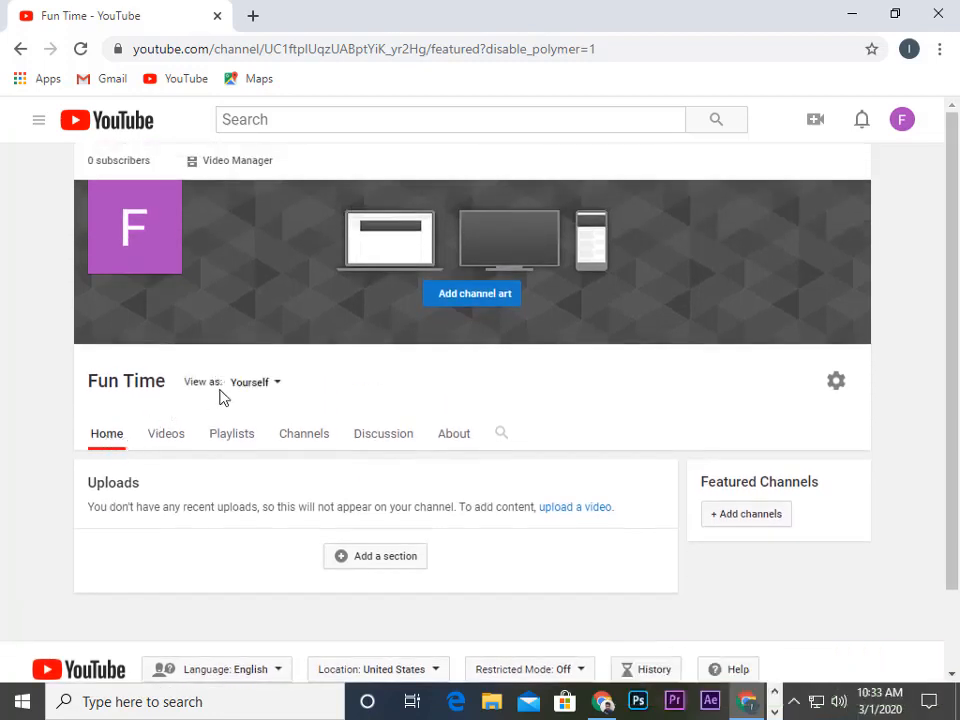
Step: Open Creator Studio for the Fun Time channel
click(842, 383)
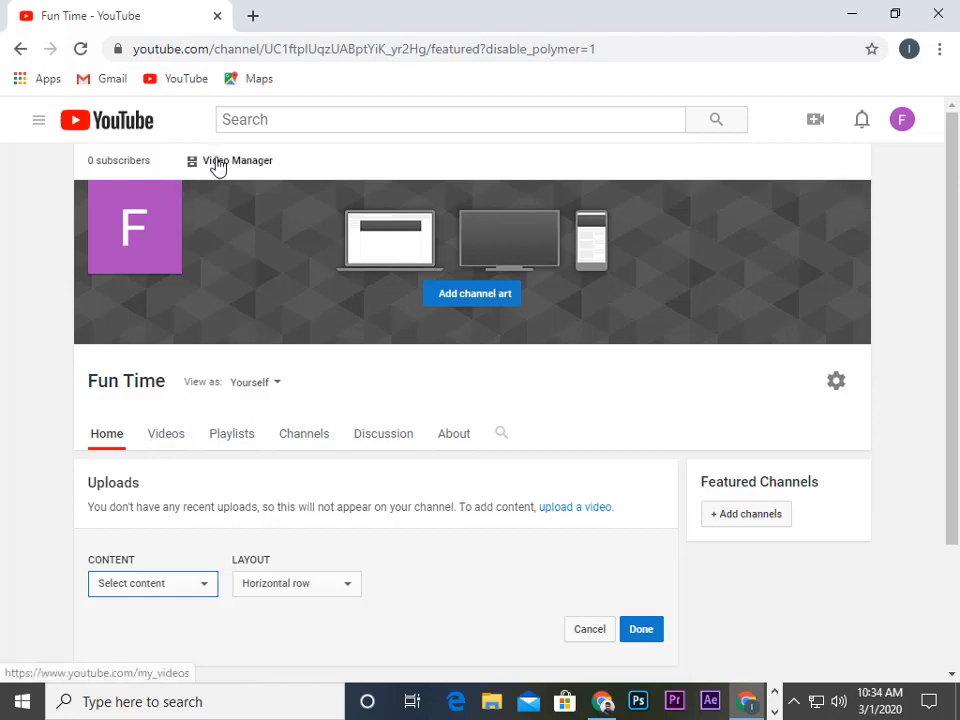
click(900, 121)
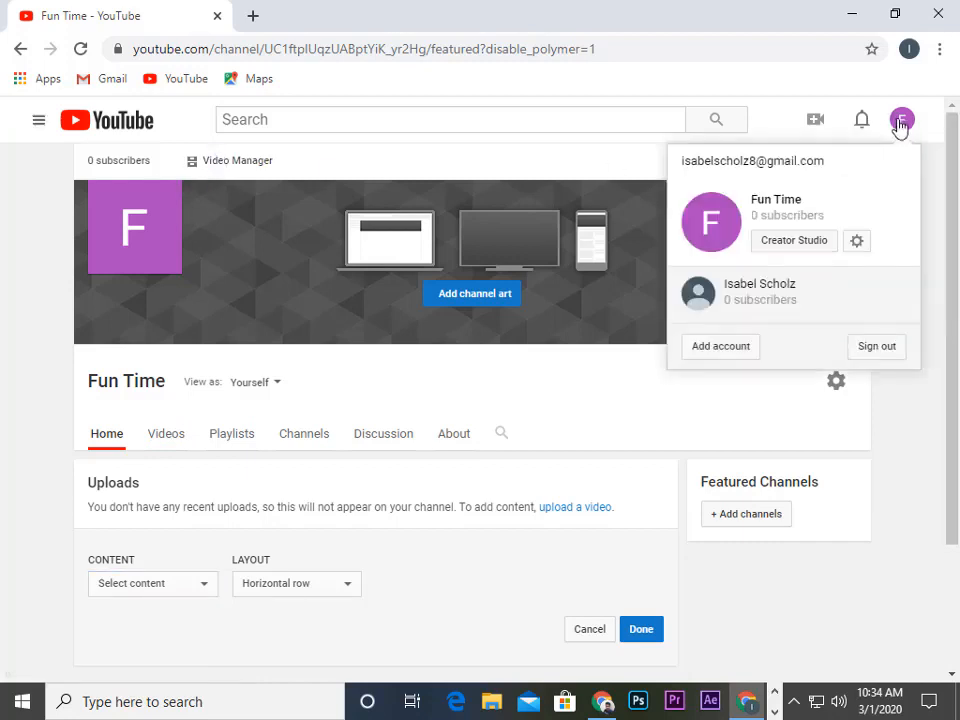
click(790, 242)
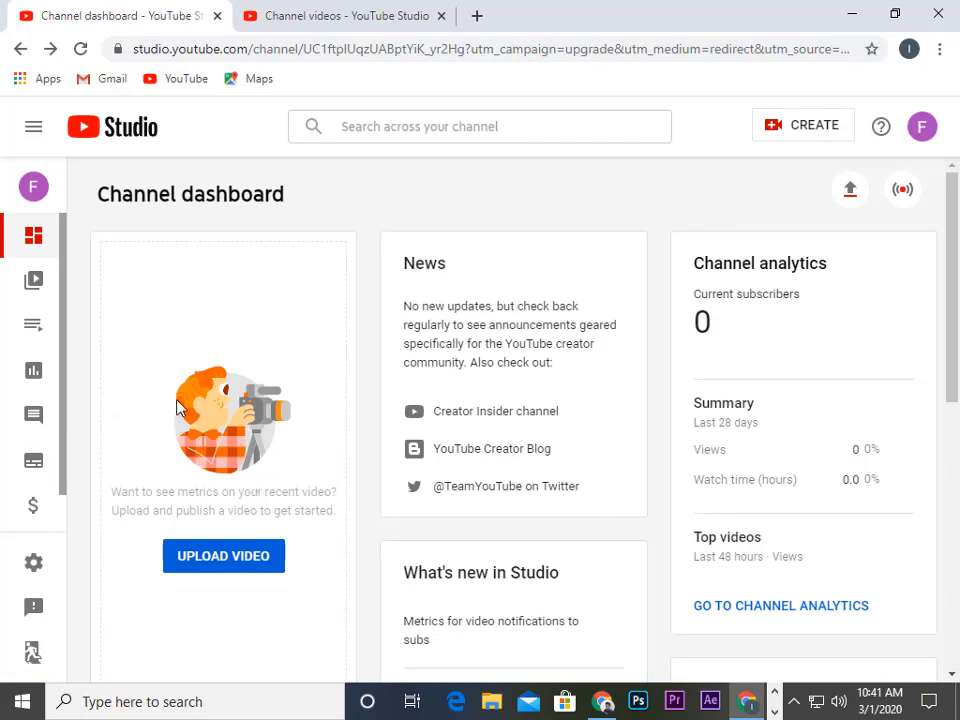
Step: Switch from the new YouTube Studio to the legacy Creator Studio Classic, giving Other as the reason
click(33, 658)
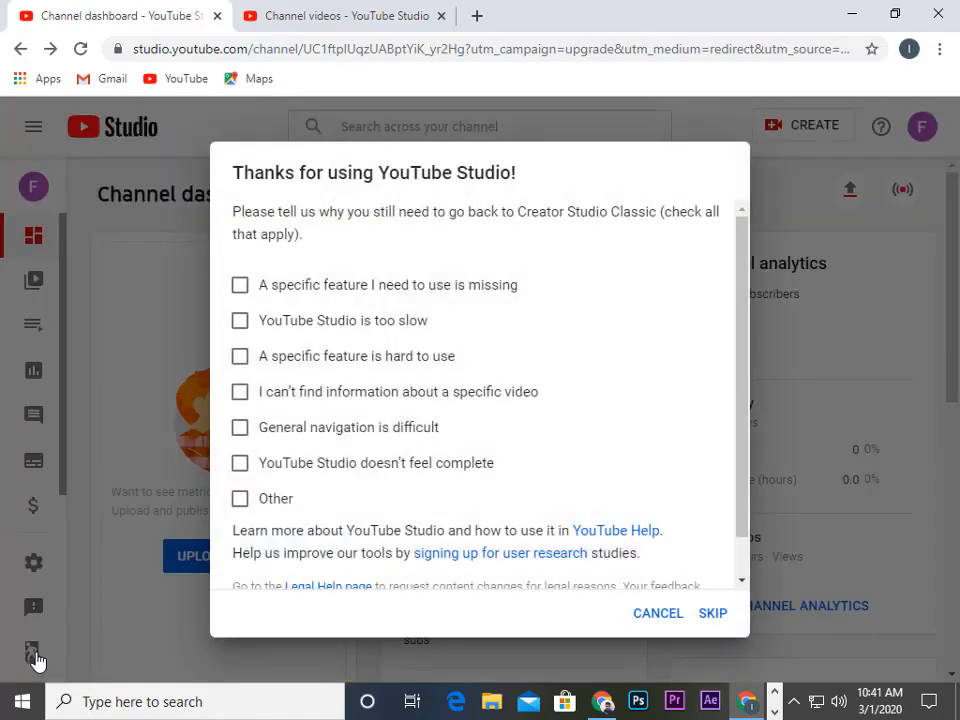
click(240, 499)
click(708, 614)
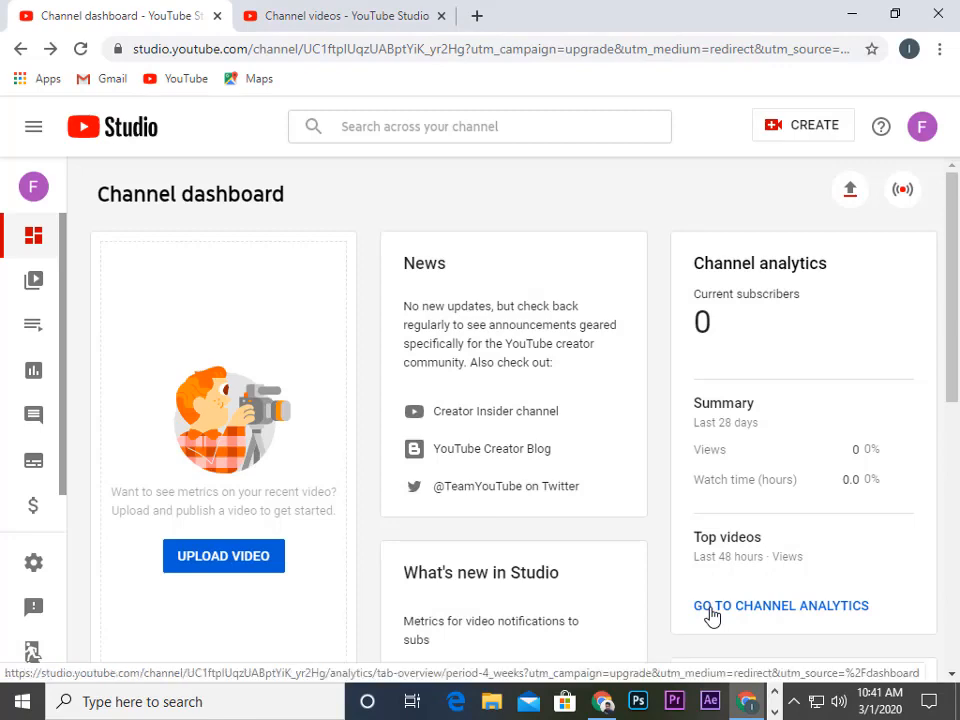
click(711, 614)
scroll(557, 366, down, 3)
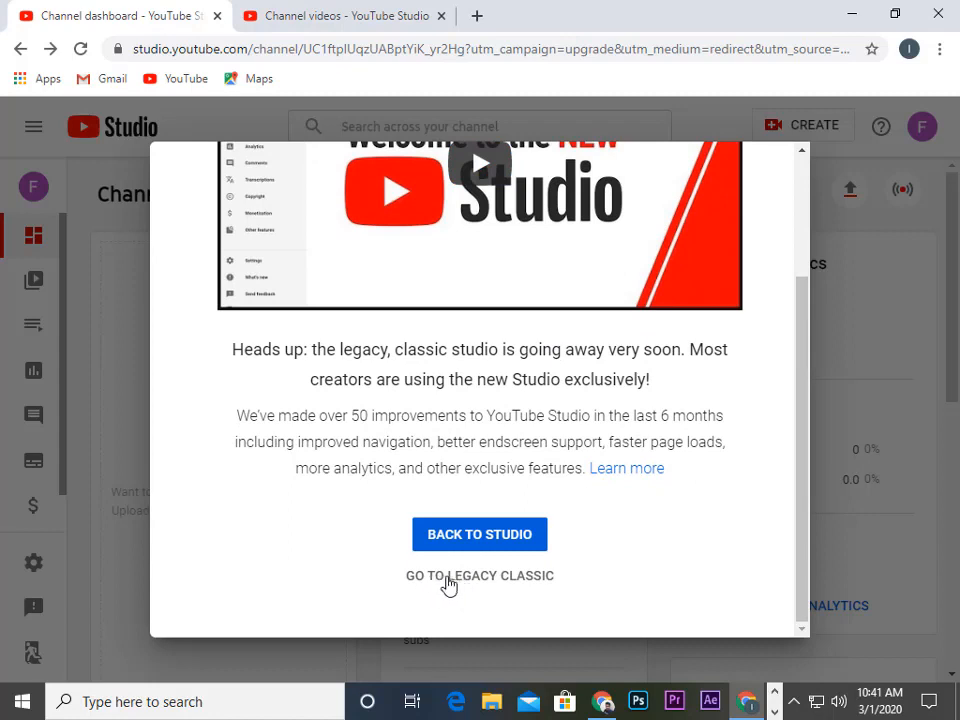
click(508, 585)
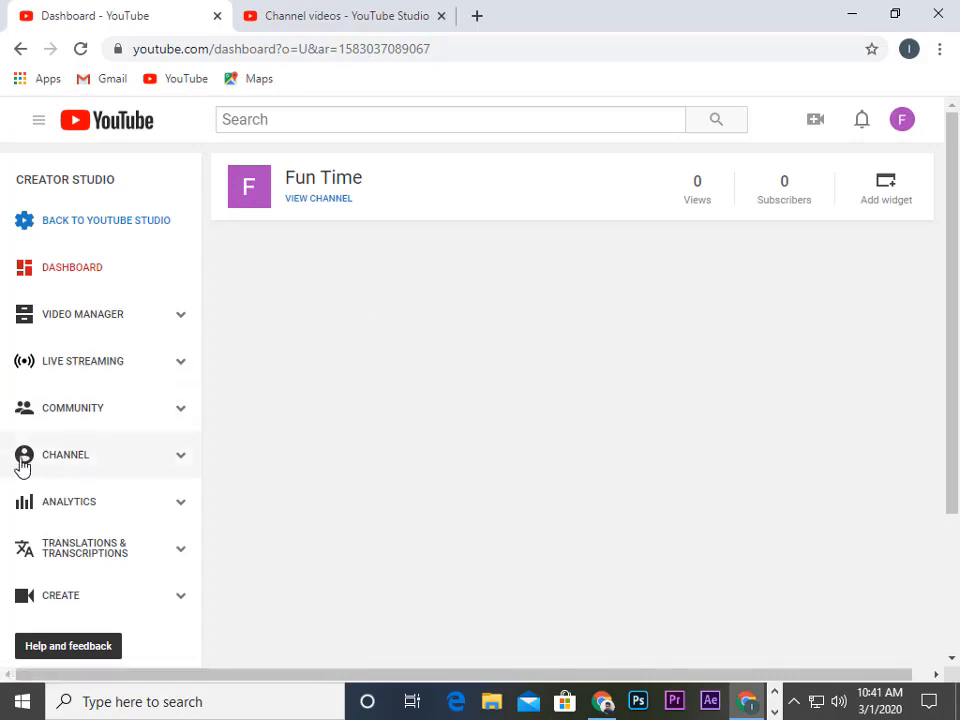
Step: Open the channel's Status and Features page and examine the copyright, guidelines and feature eligibility statuses
click(62, 466)
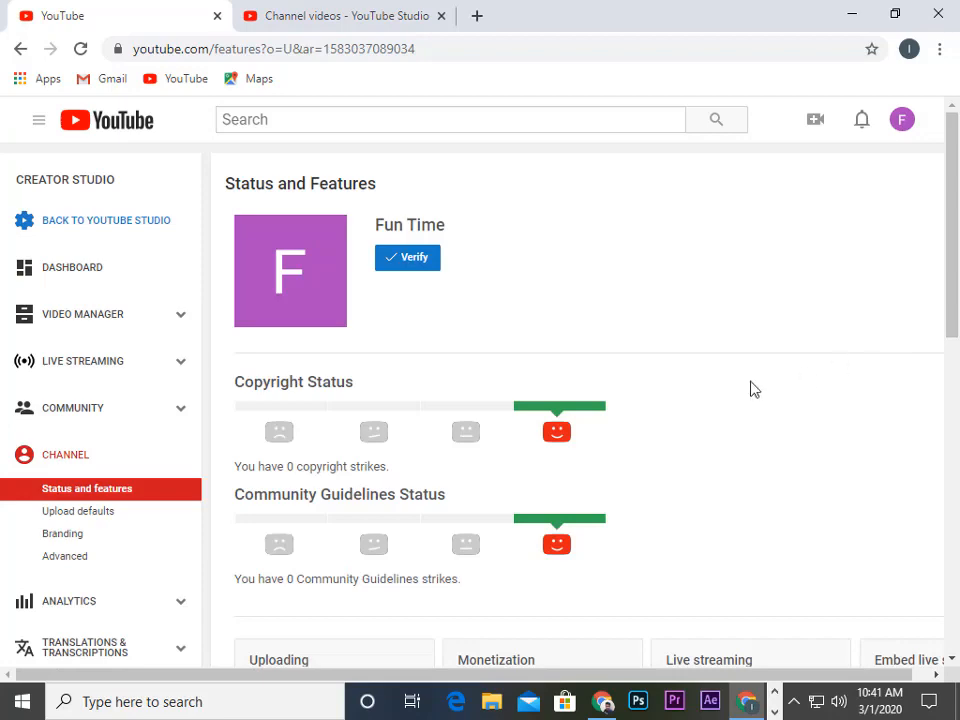
scroll(754, 389, down, 4)
scroll(750, 388, down, 4)
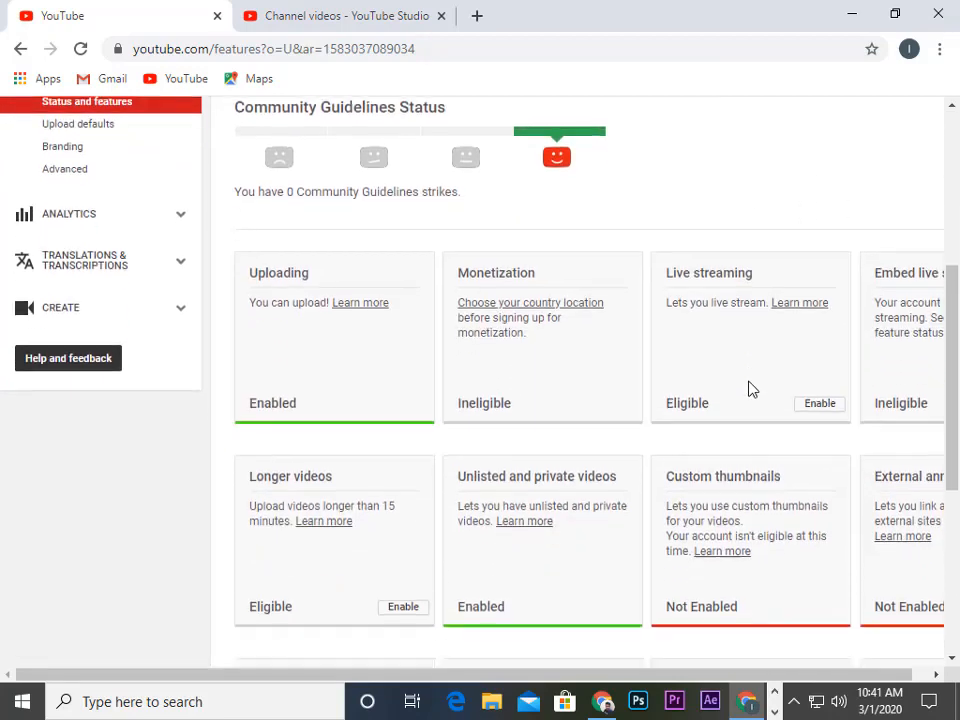
Step: Start the account verification for the Fun Time channel from its Status and Features page
scroll(750, 385, up, 3)
scroll(750, 380, up, 5)
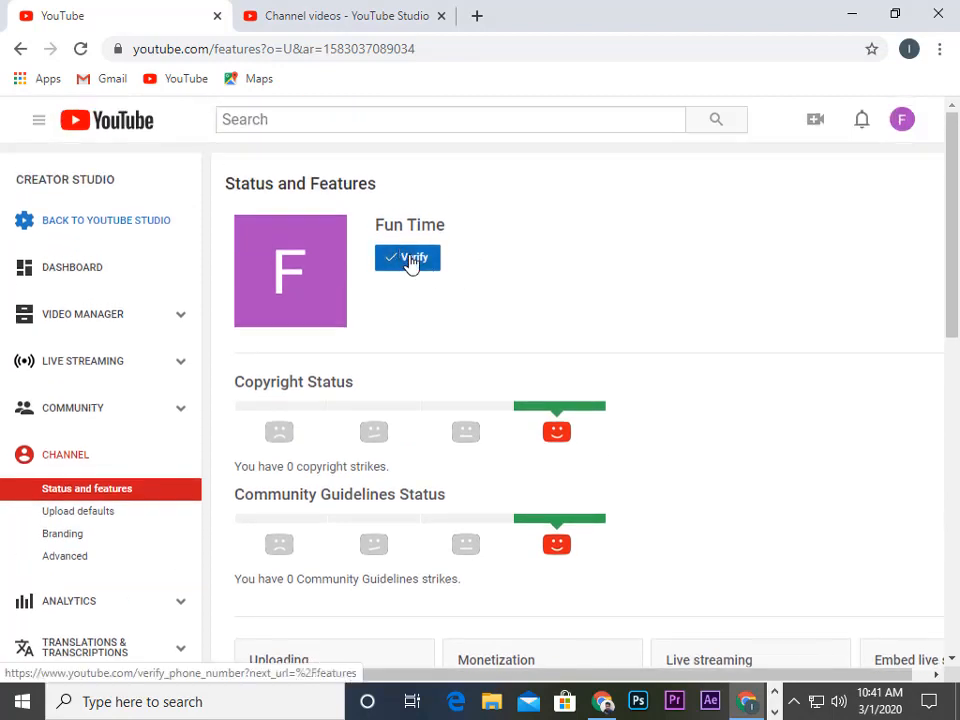
click(409, 261)
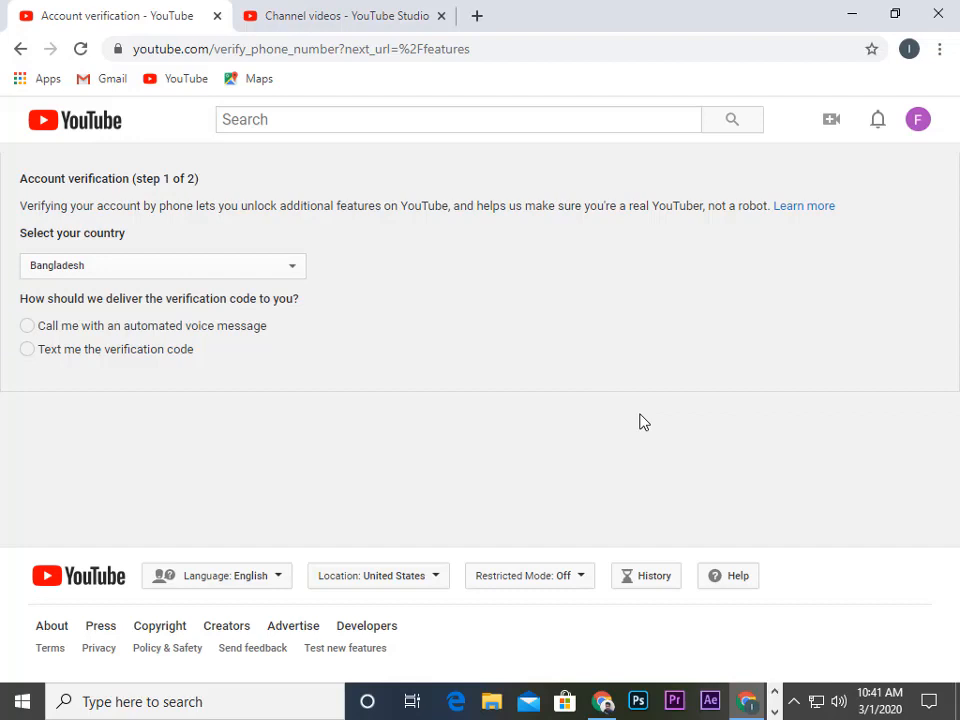
click(775, 711)
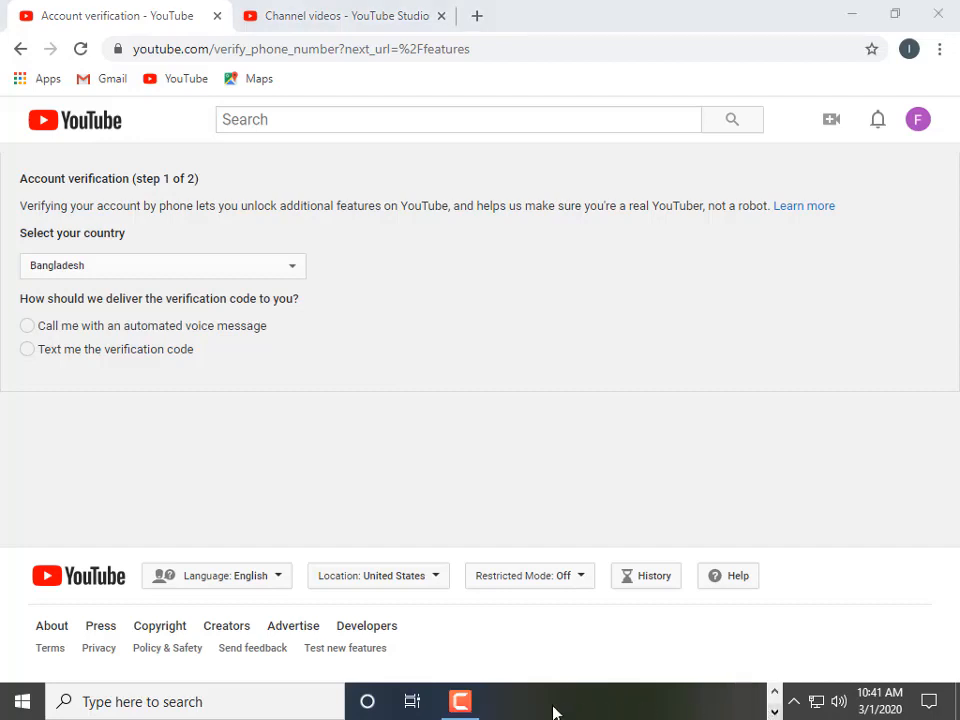
click(465, 705)
click(831, 603)
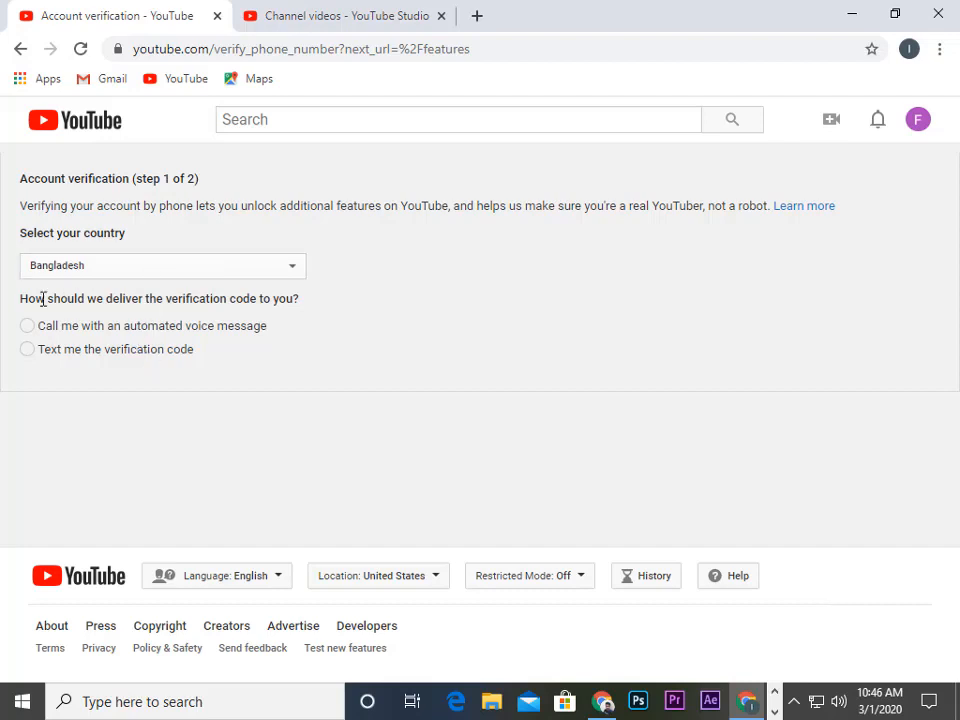
Step: Keep Bangladesh as the country, choose to receive the verification code by text message, and submit the phone number
click(290, 271)
click(290, 271)
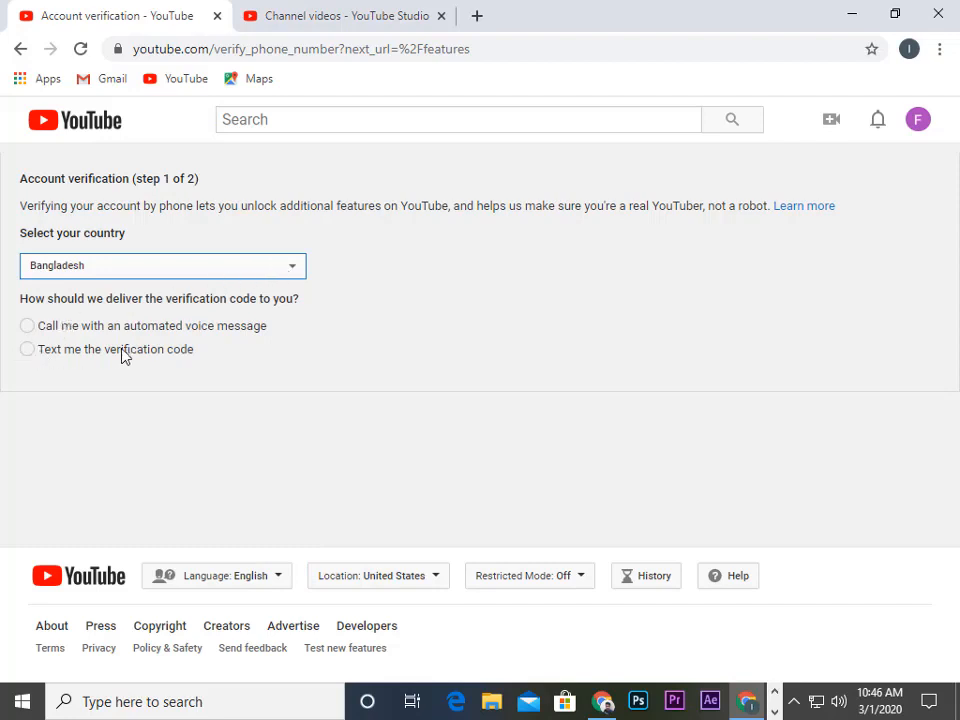
click(28, 353)
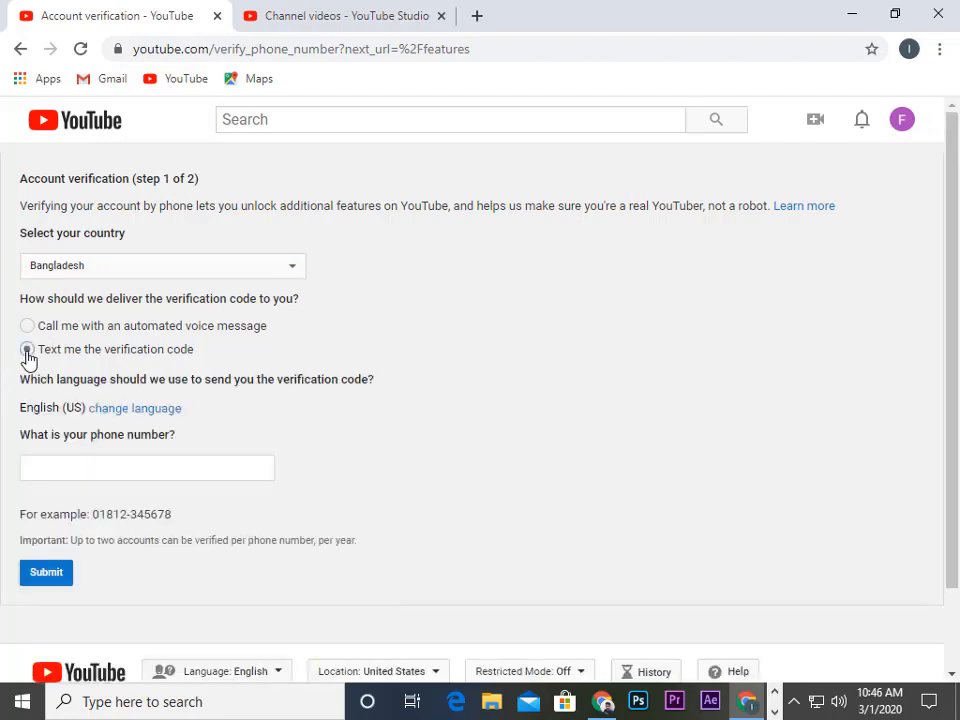
click(65, 469)
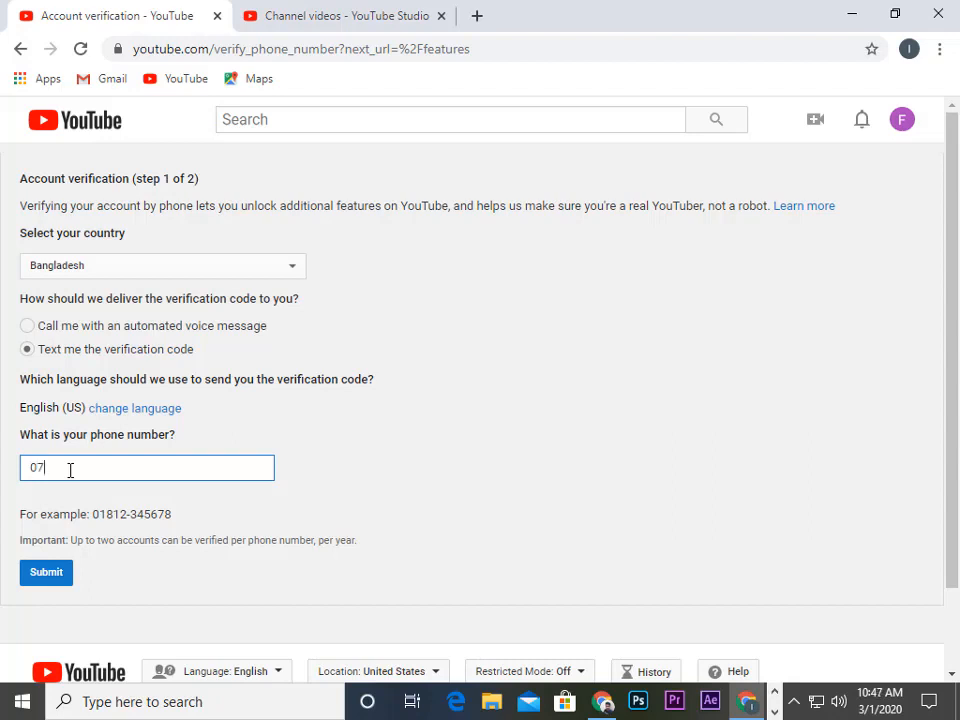
click(45, 579)
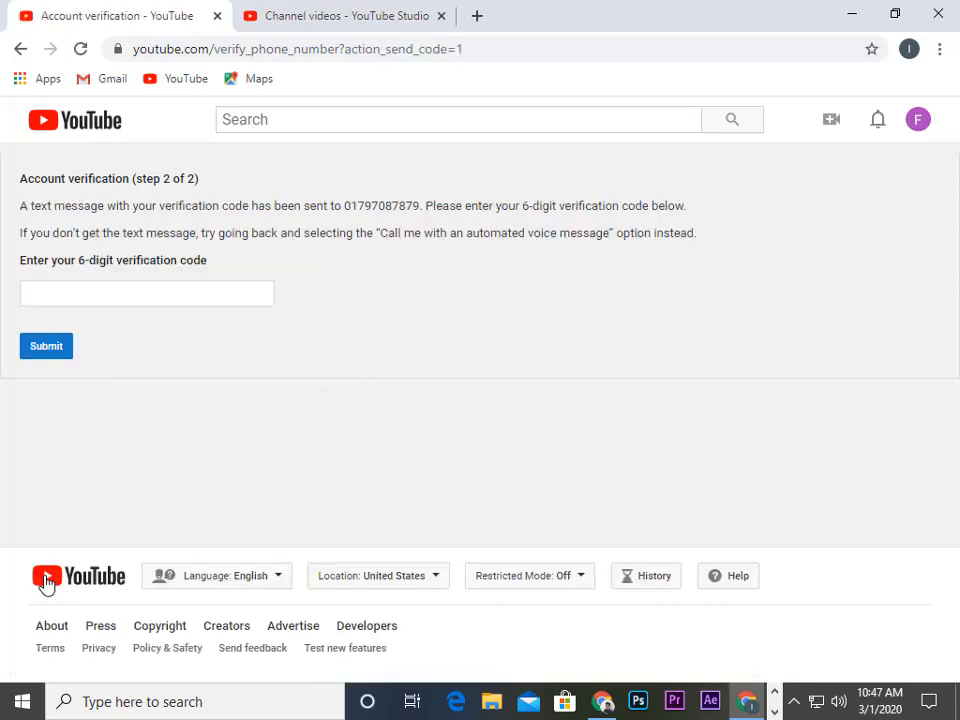
click(61, 296)
click(61, 296)
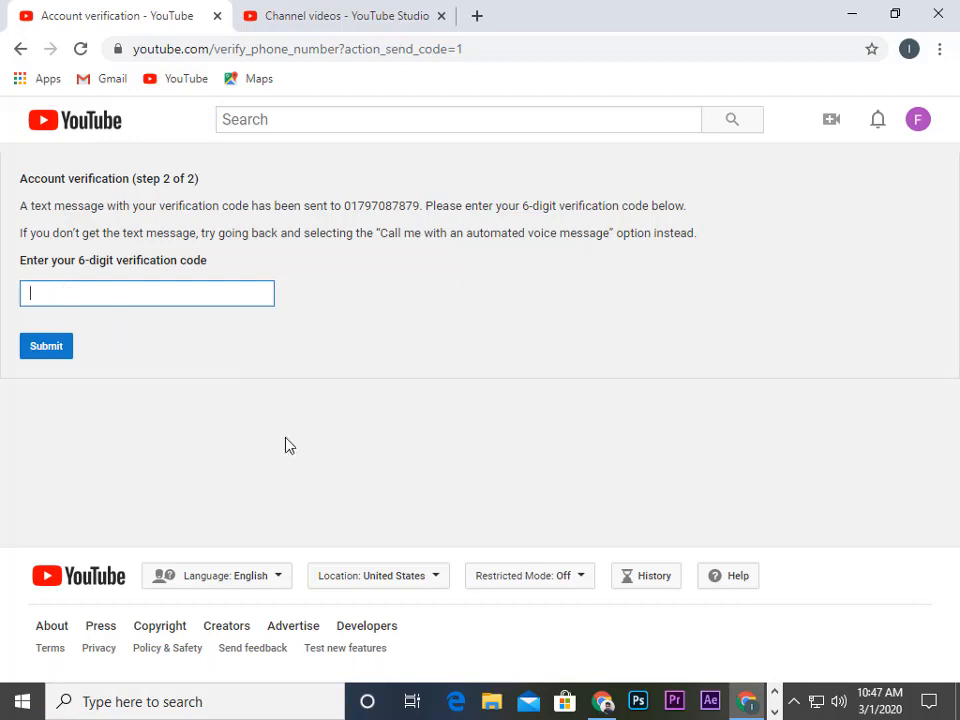
click(775, 712)
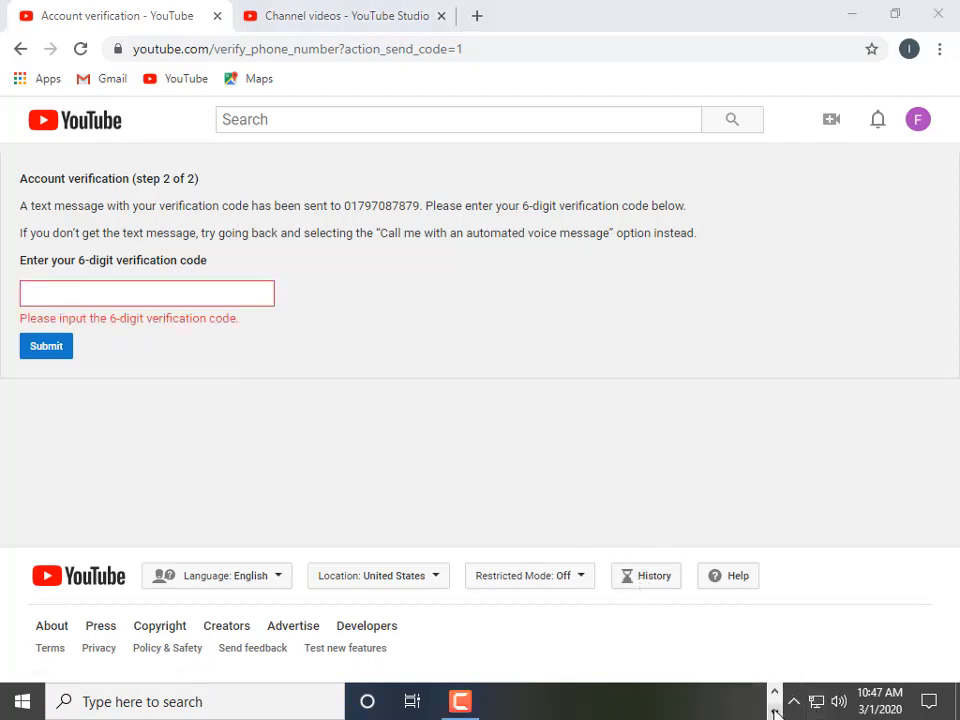
click(462, 701)
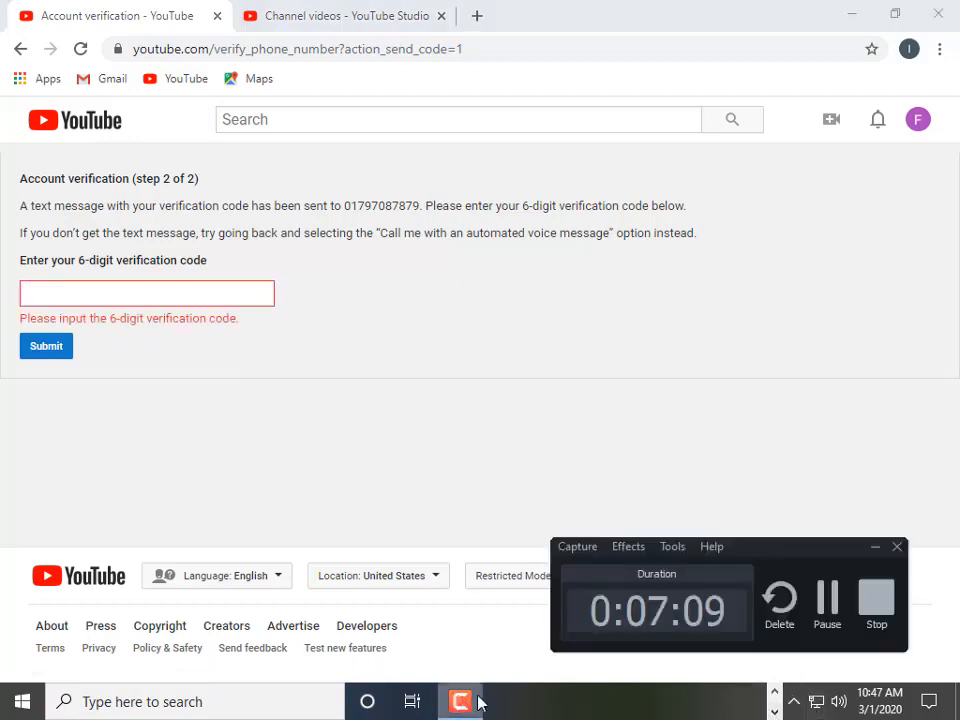
click(846, 618)
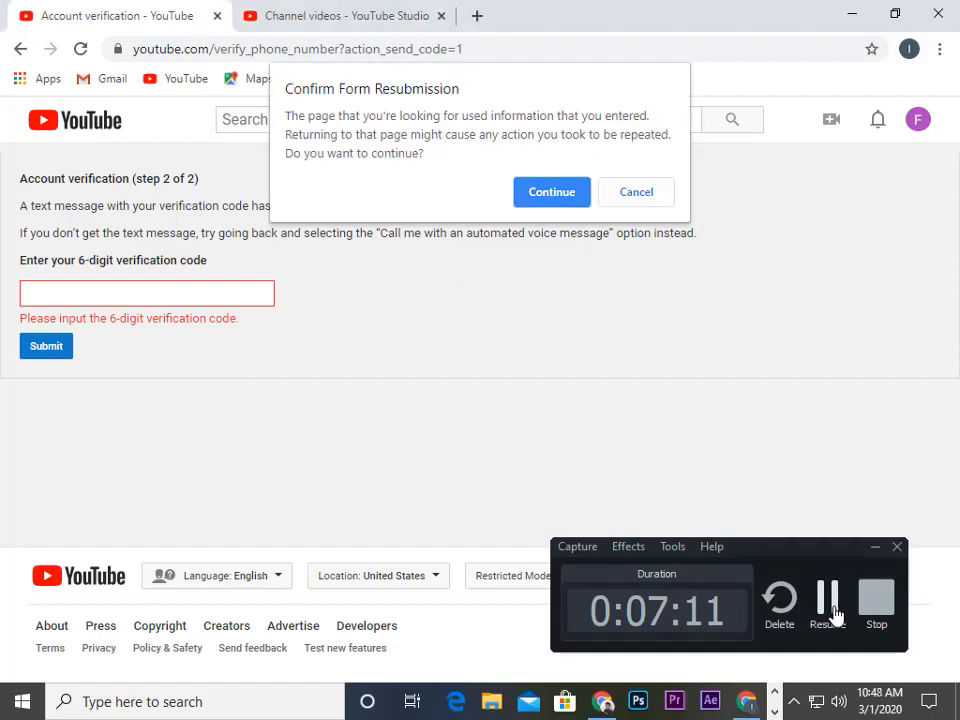
Step: Cancel the form resubmission, submit the 6-digit verification code, and continue to the channel's Status and Features page to review it
click(628, 195)
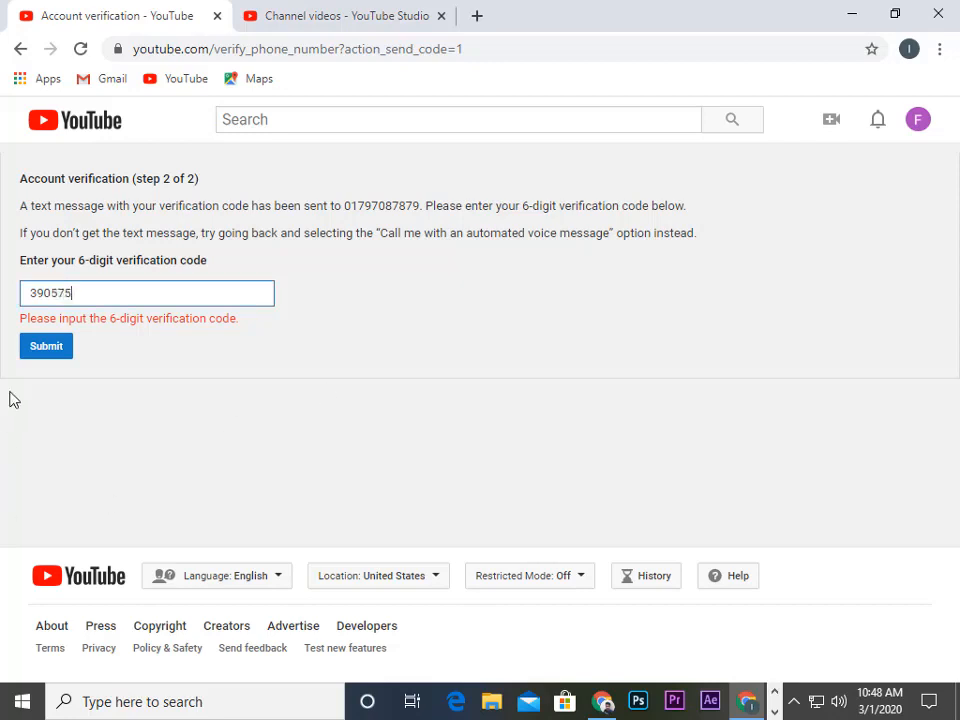
click(43, 352)
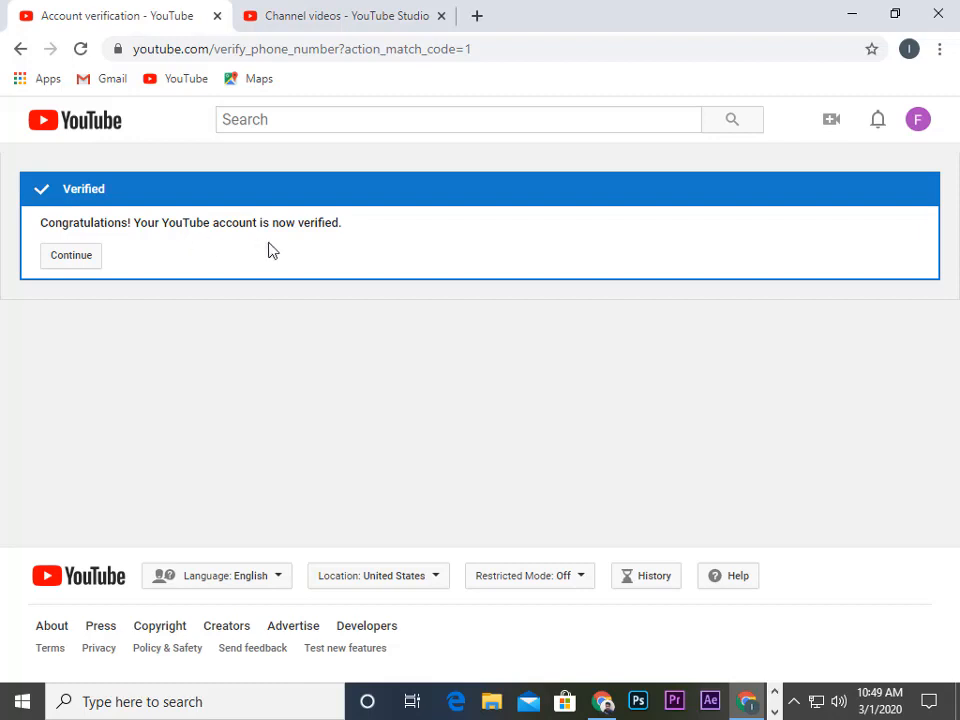
click(67, 263)
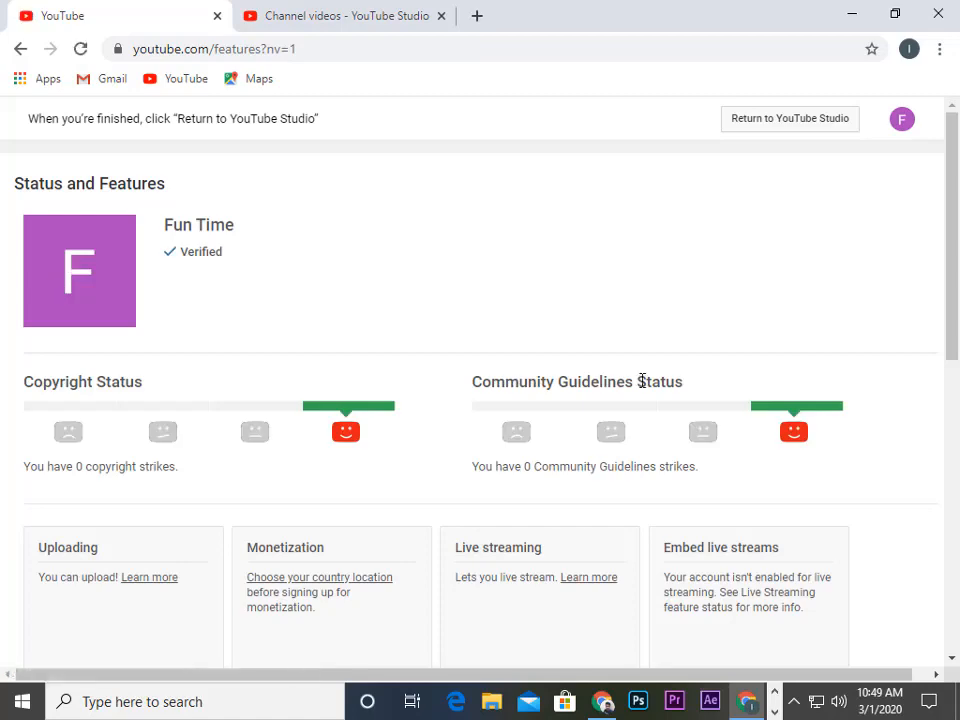
scroll(356, 221, down, 2)
scroll(356, 221, down, 1)
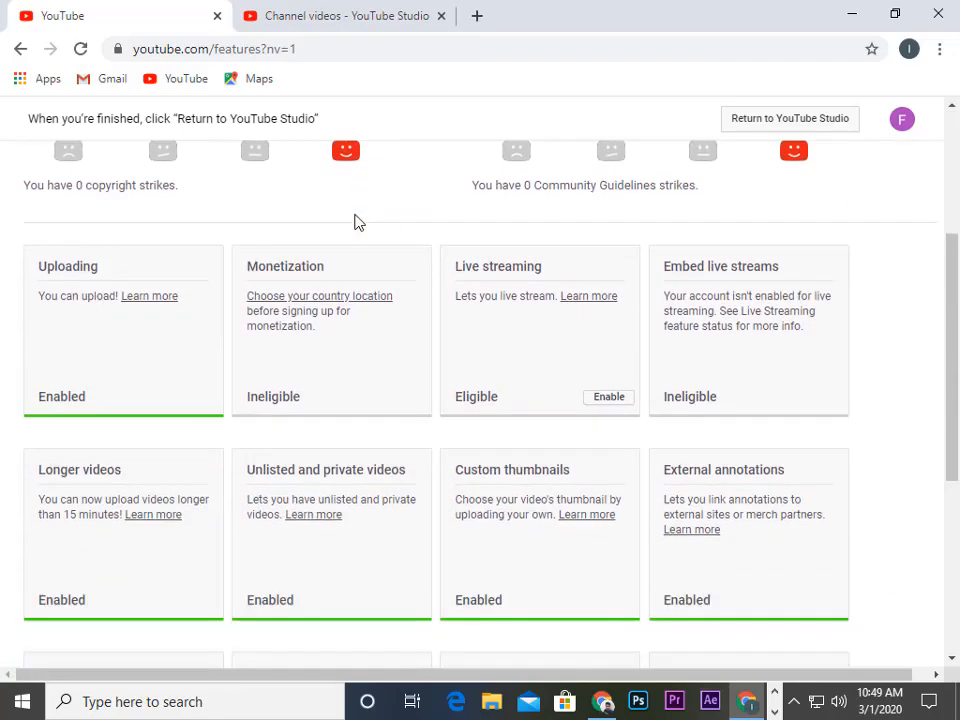
scroll(356, 221, up, 3)
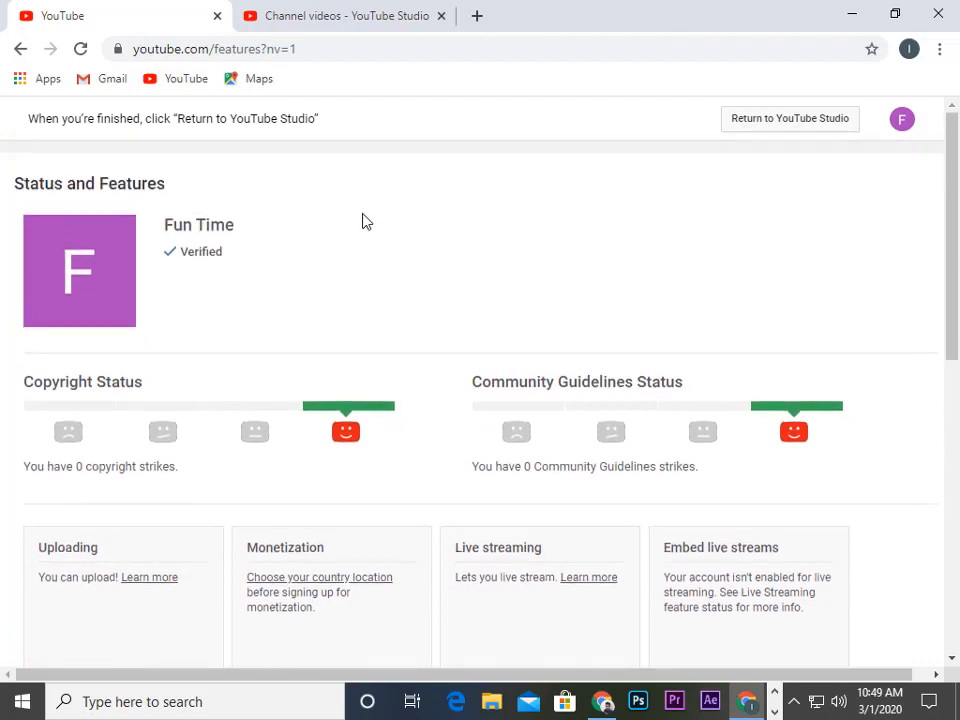
Step: Return to YouTube Studio and go back to the legacy Creator Studio Classic, giving Other as the reason
click(771, 125)
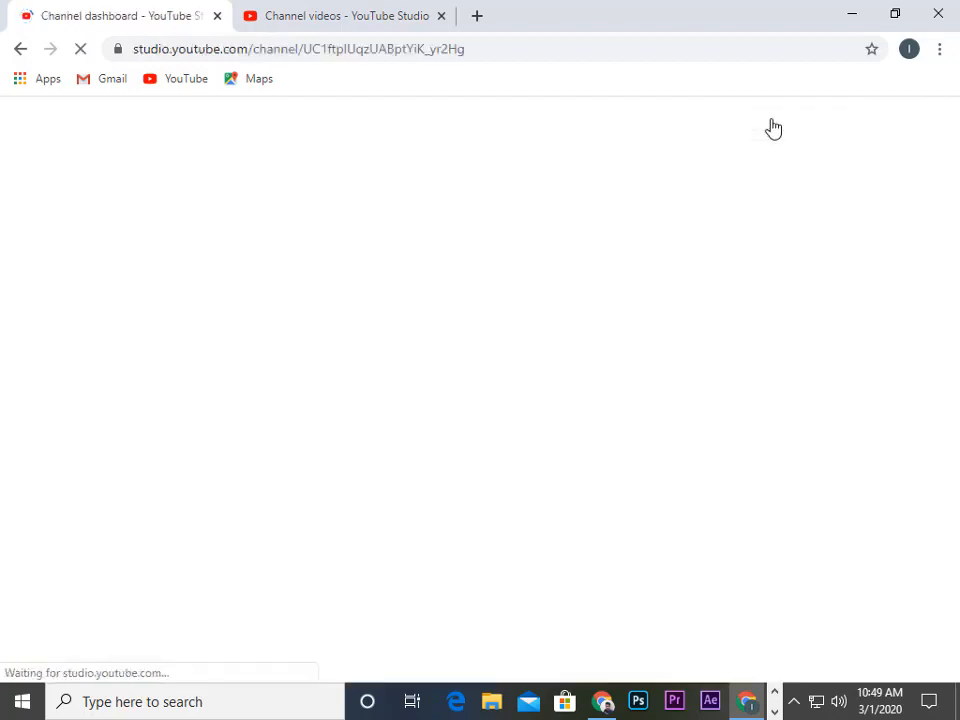
scroll(390, 413, down, 2)
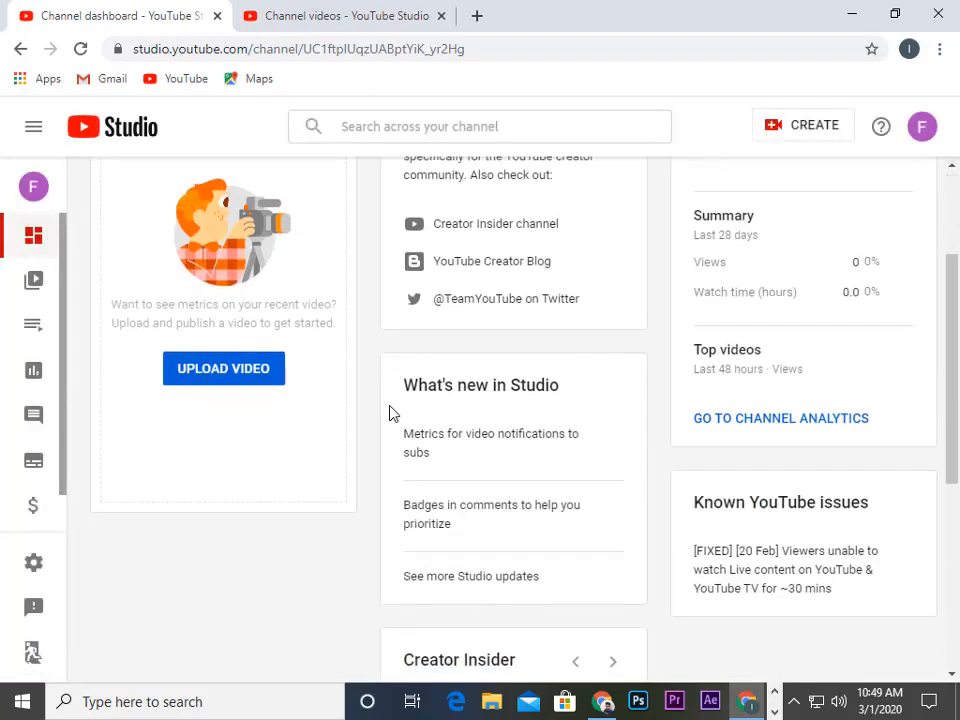
click(33, 652)
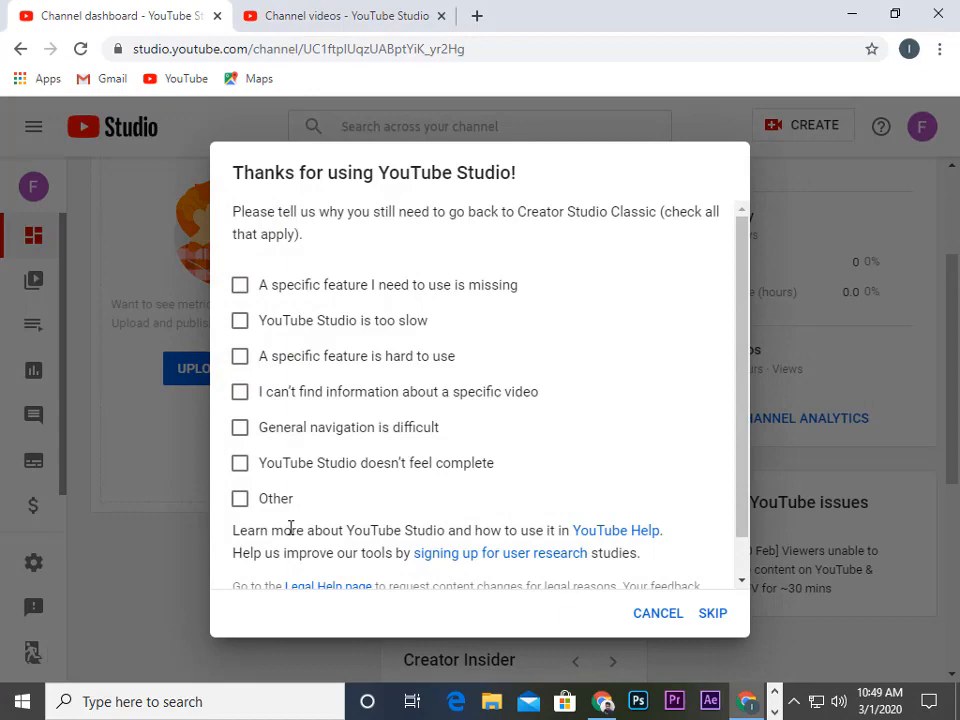
click(241, 502)
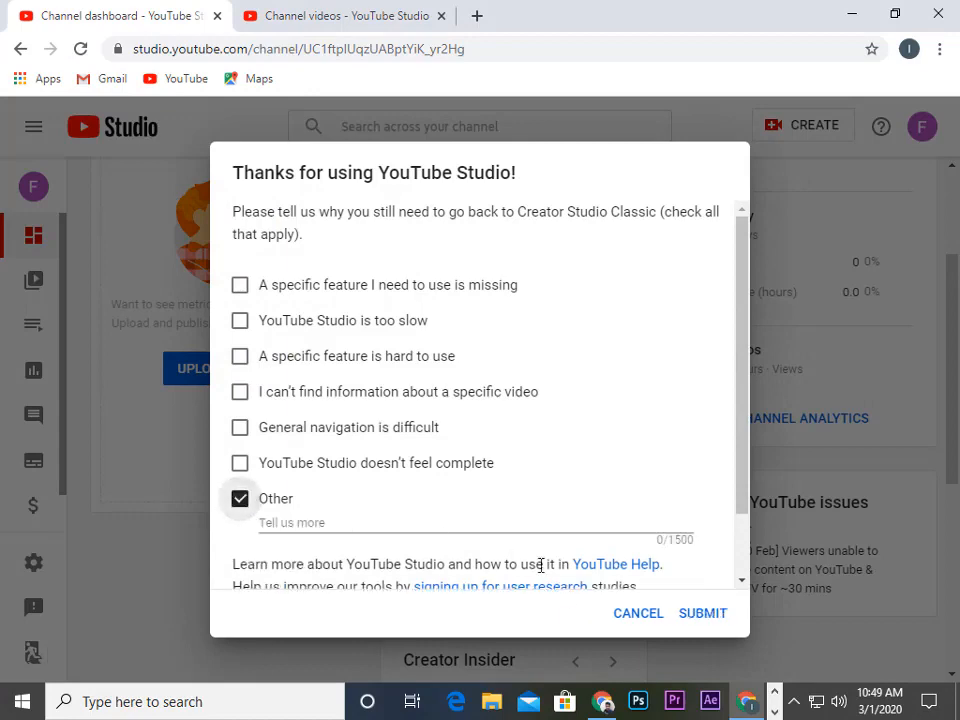
click(707, 614)
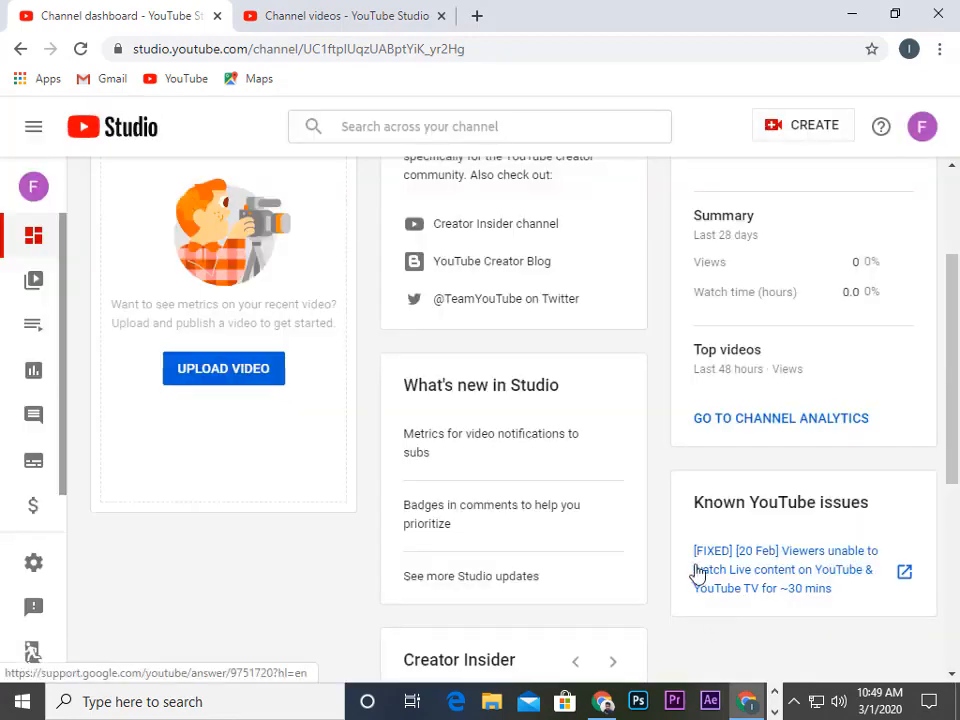
scroll(615, 530, down, 2)
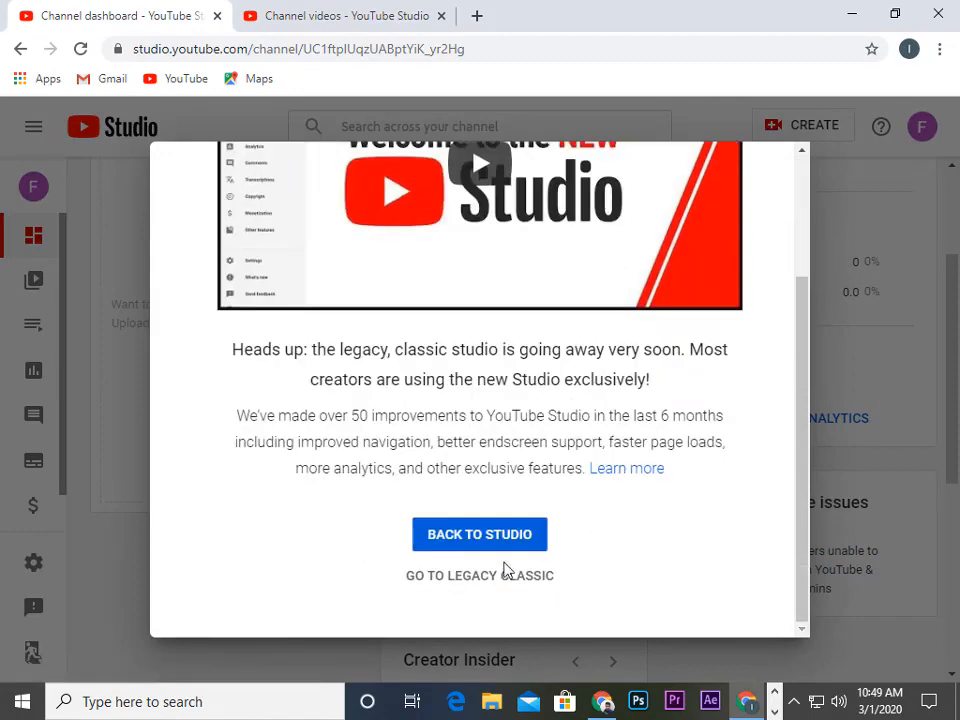
click(506, 576)
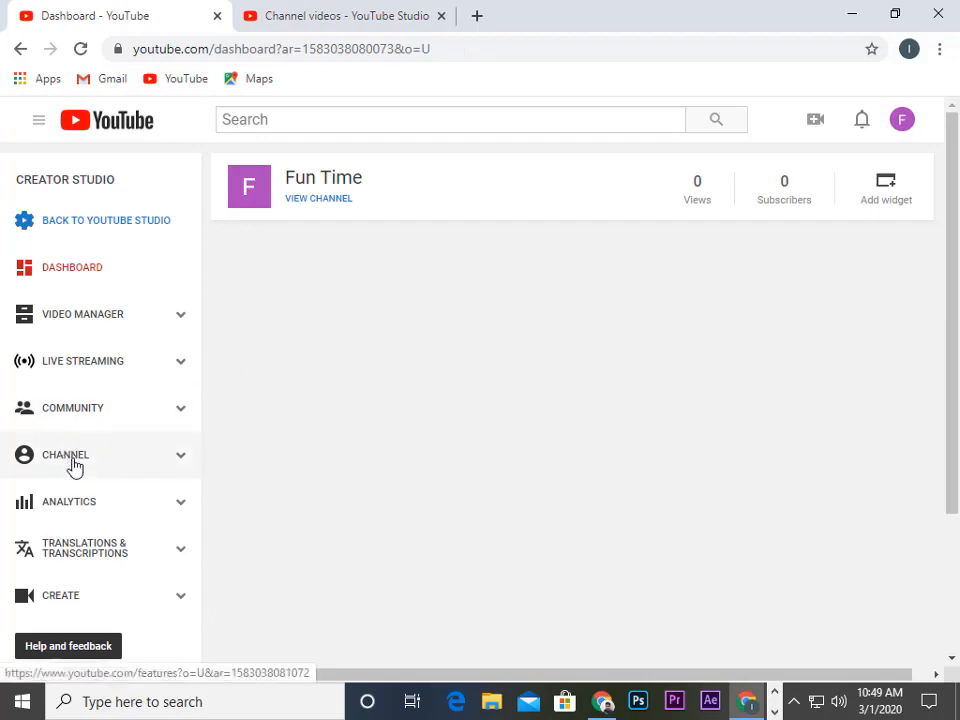
Step: Open the Fun Time channel in customization mode and save its channel settings with the layout customization and discussion tab enabled
click(314, 207)
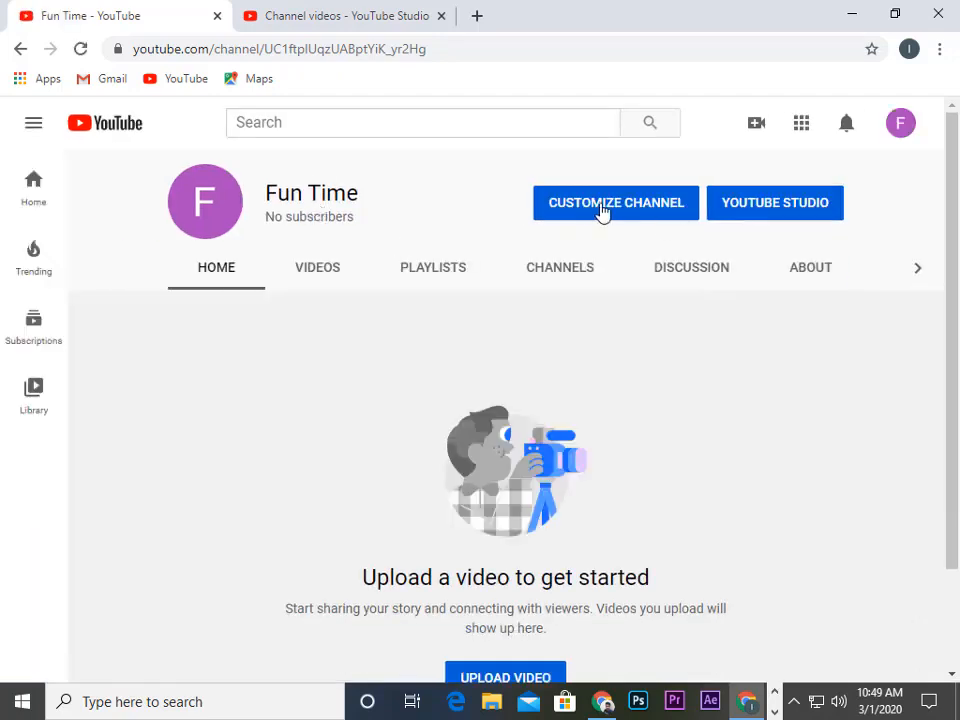
click(592, 204)
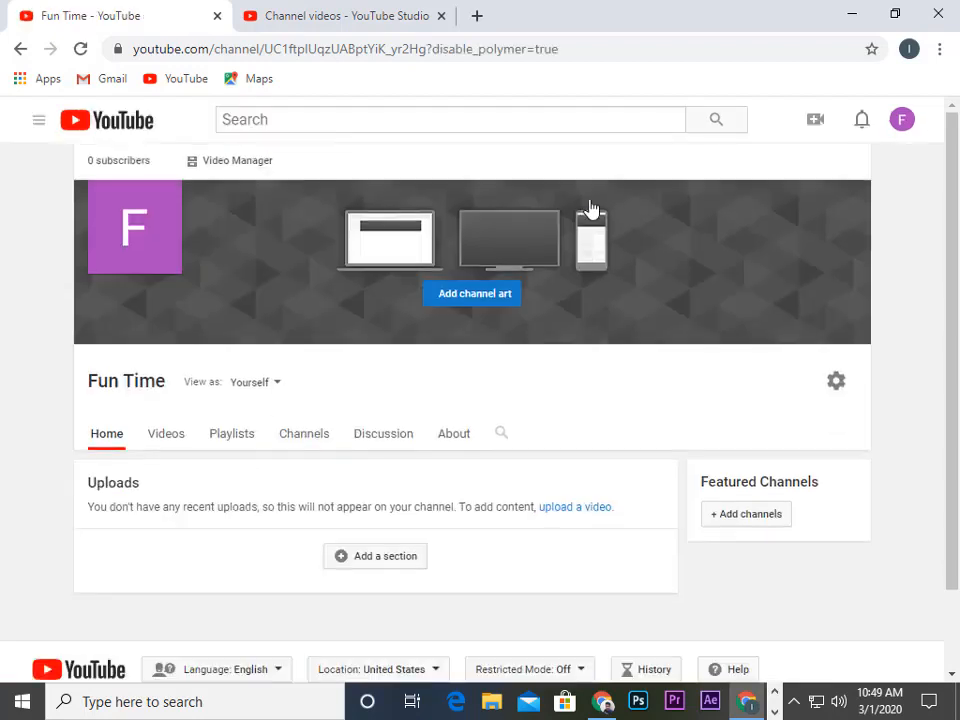
click(837, 385)
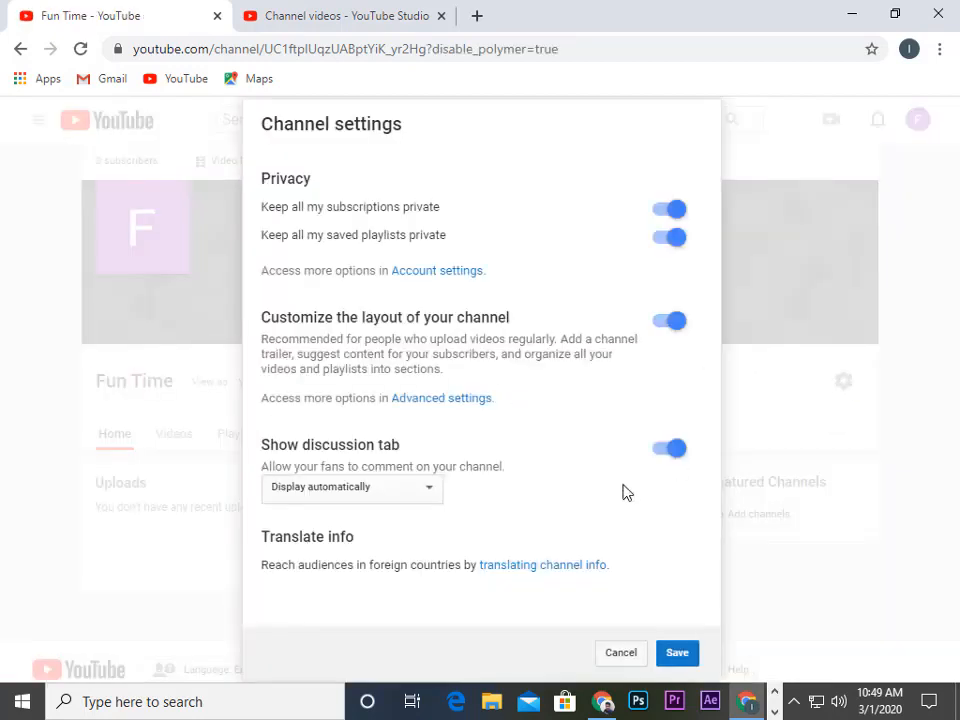
scroll(628, 493, down, 1)
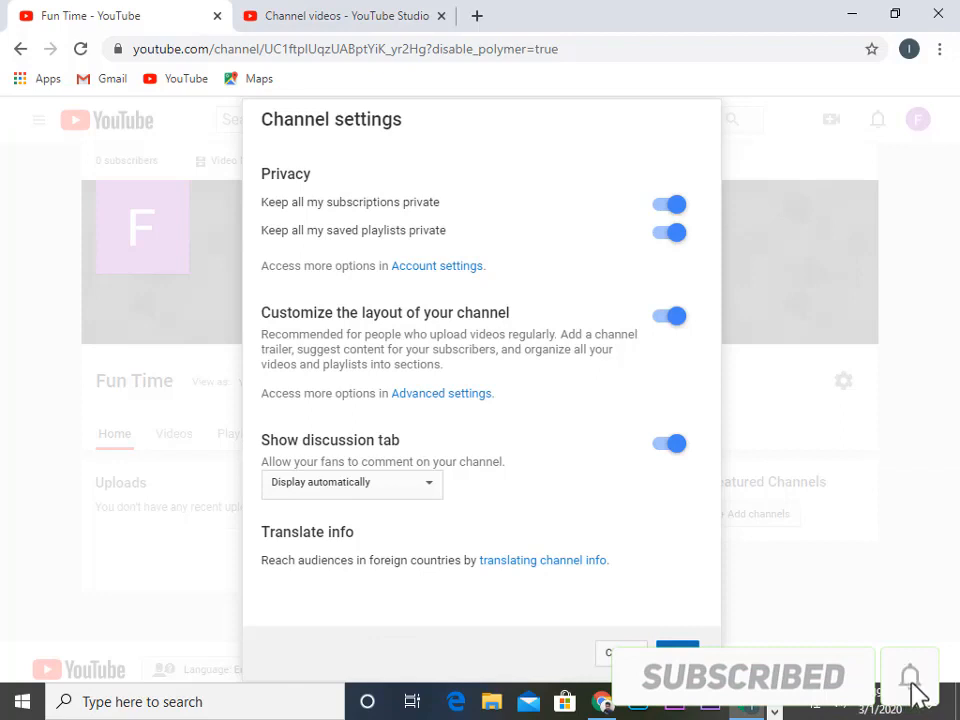
click(677, 652)
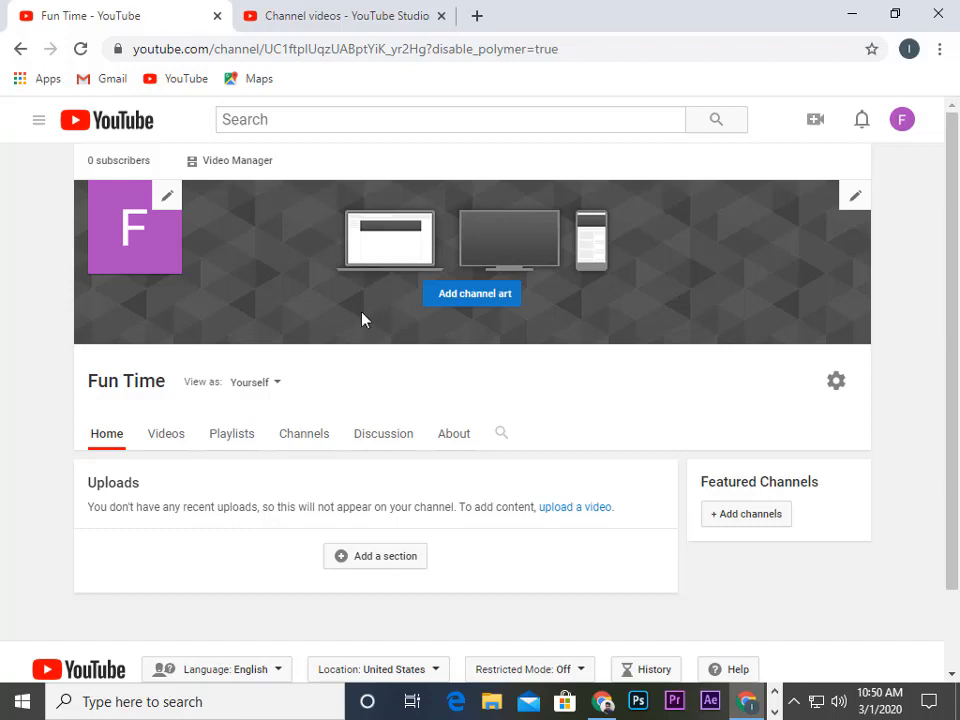
Step: Add a Popular uploads section to the channel's home page, keeping the Horizontal row layout
scroll(305, 308, down, 1)
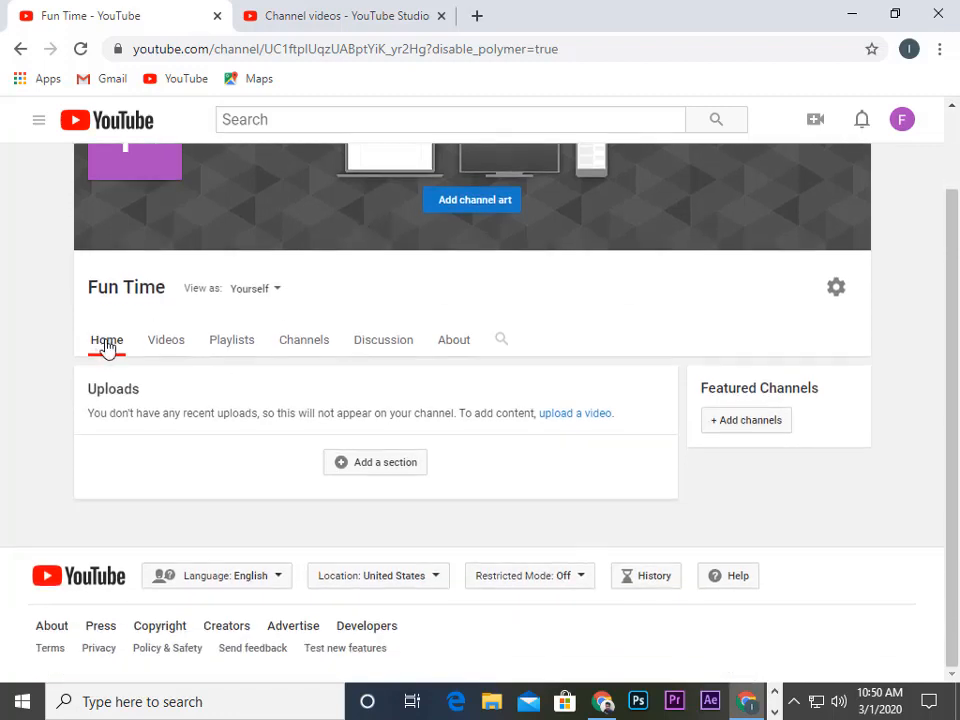
click(359, 472)
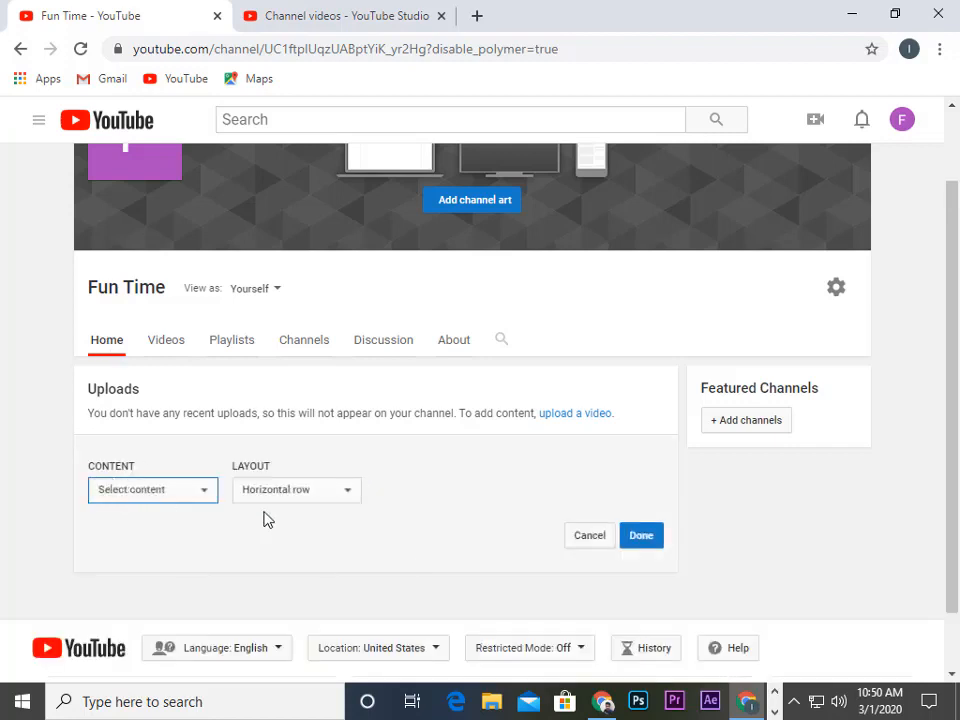
click(183, 497)
scroll(165, 420, down, 1)
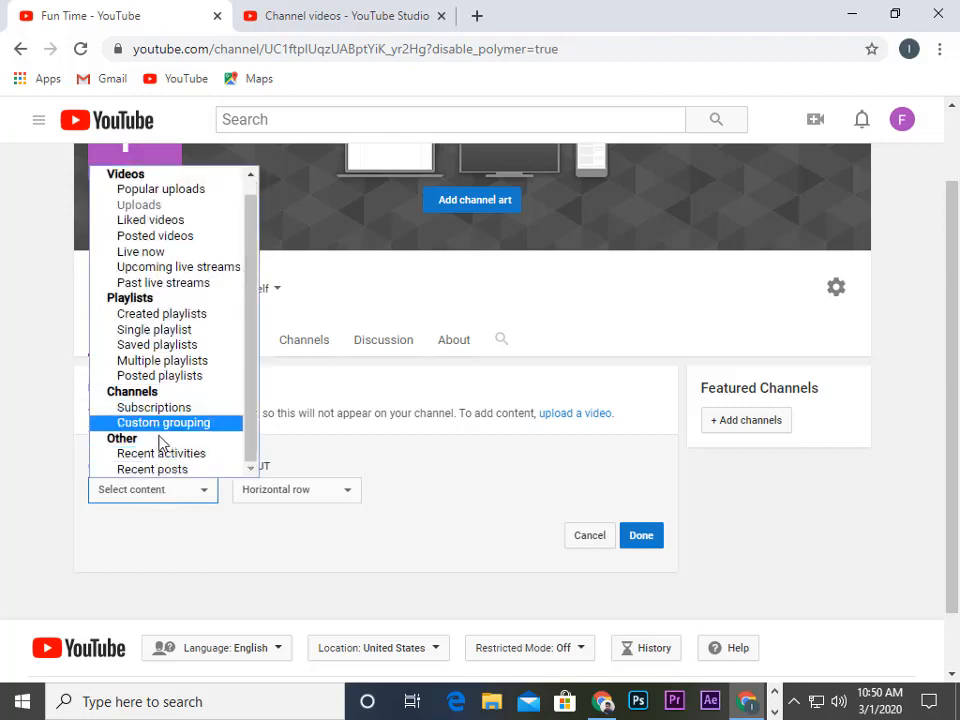
scroll(157, 390, up, 1)
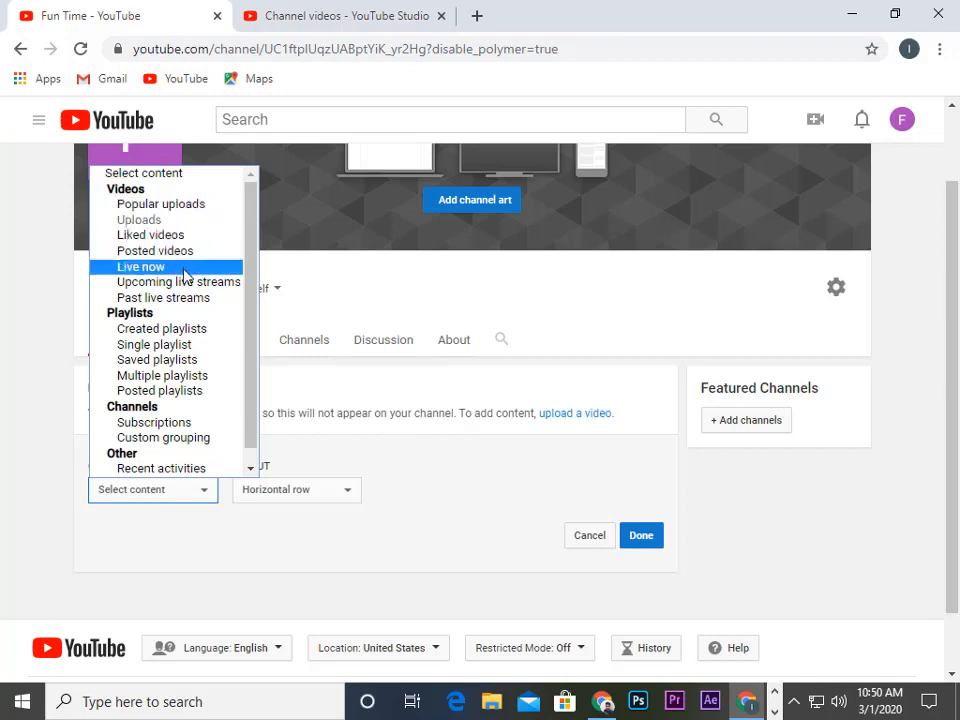
click(157, 205)
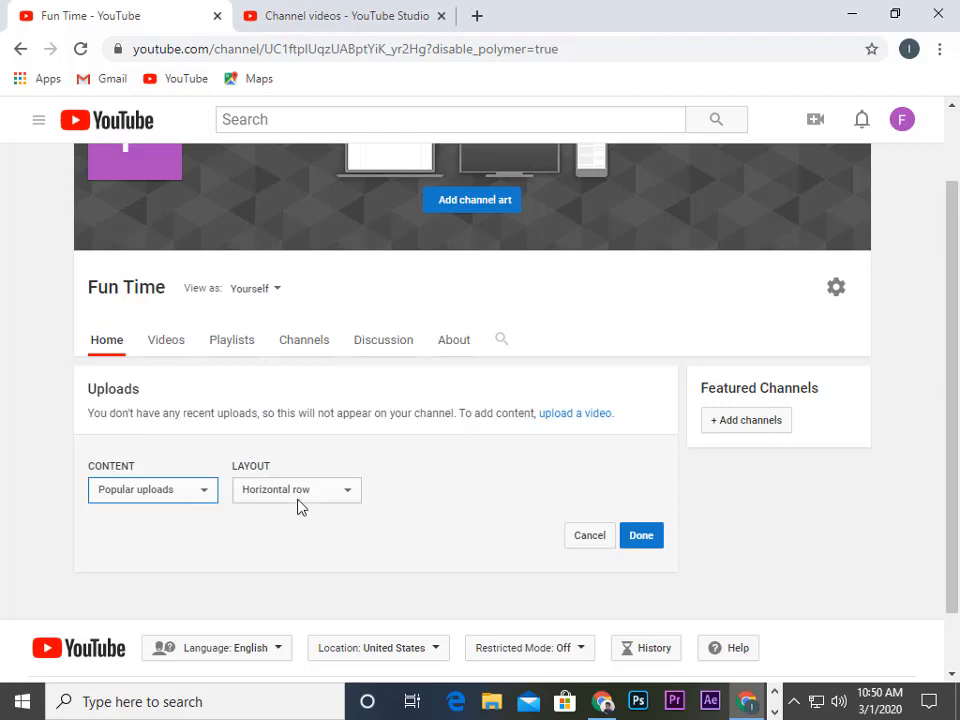
click(336, 494)
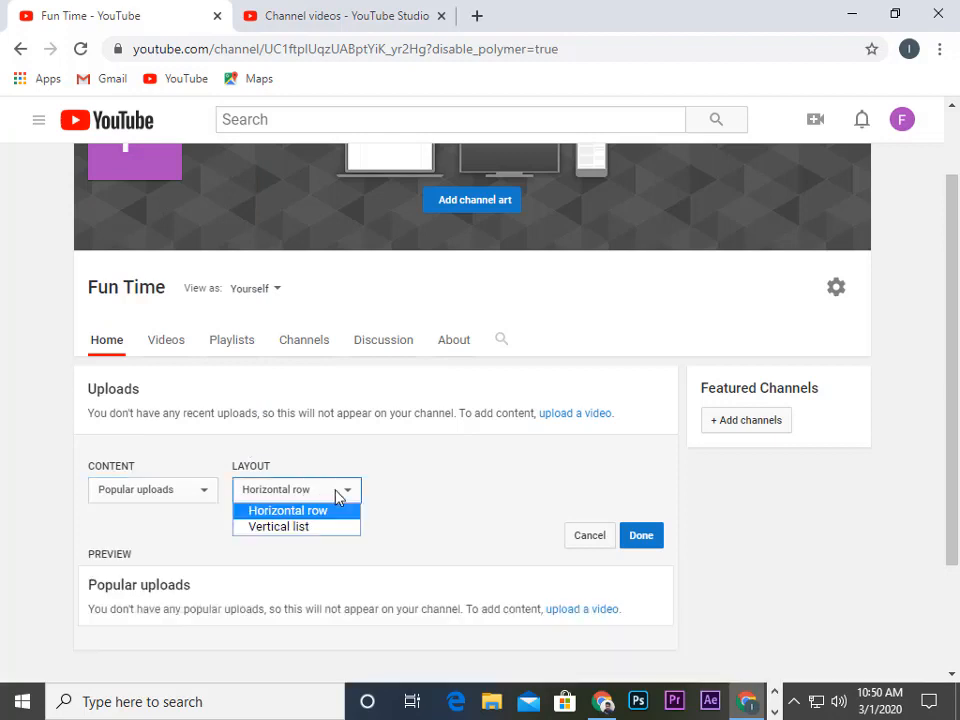
click(336, 494)
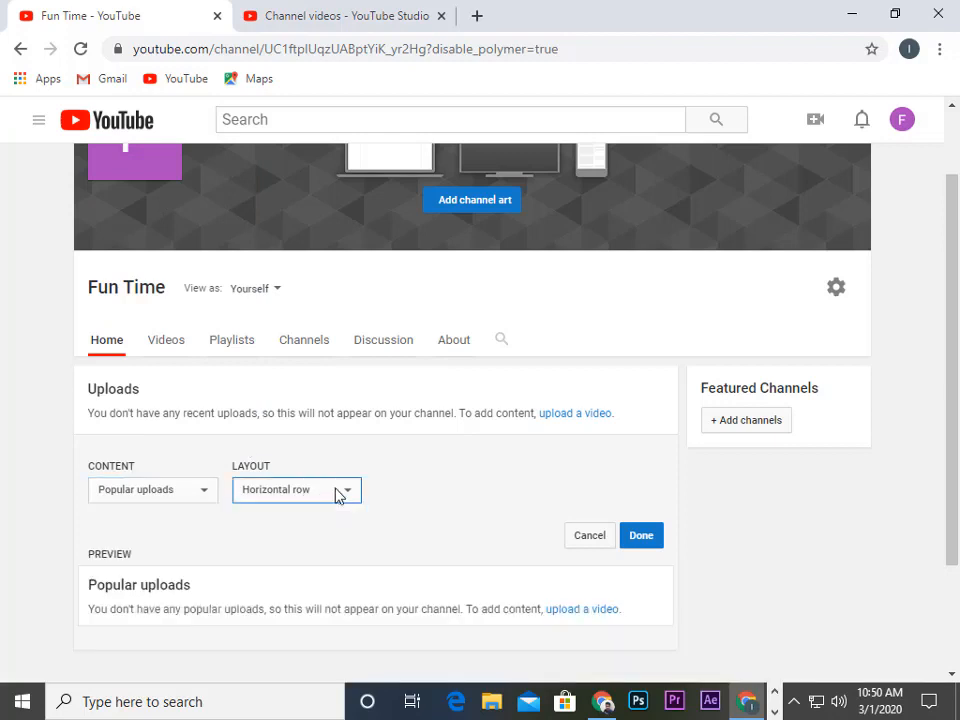
click(643, 539)
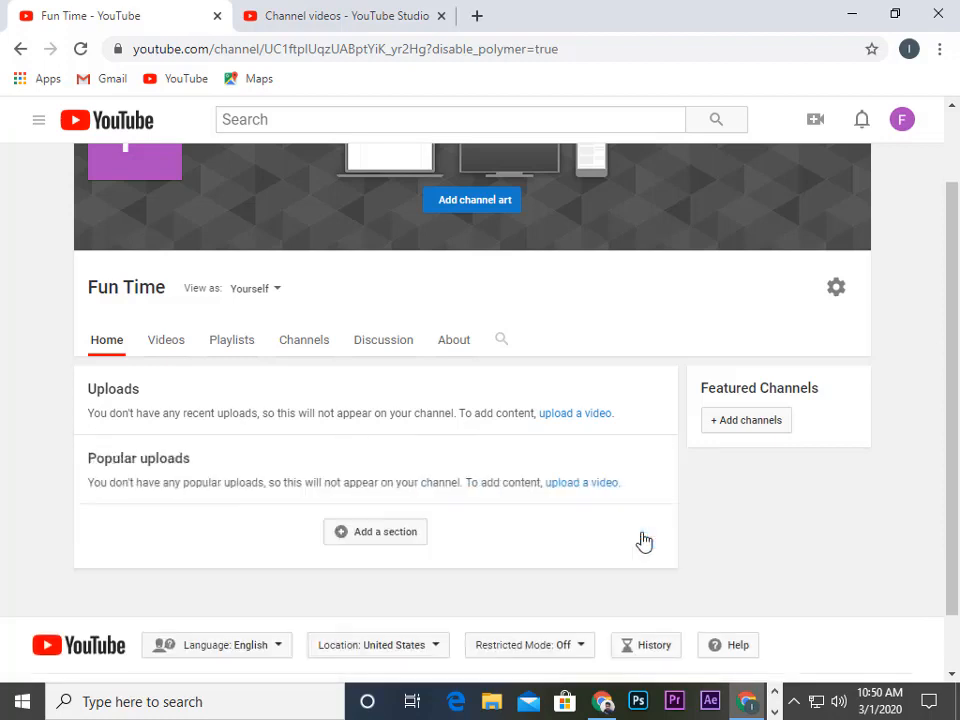
Step: Look through the channel's uploaded videos page and its created playlists page
click(163, 345)
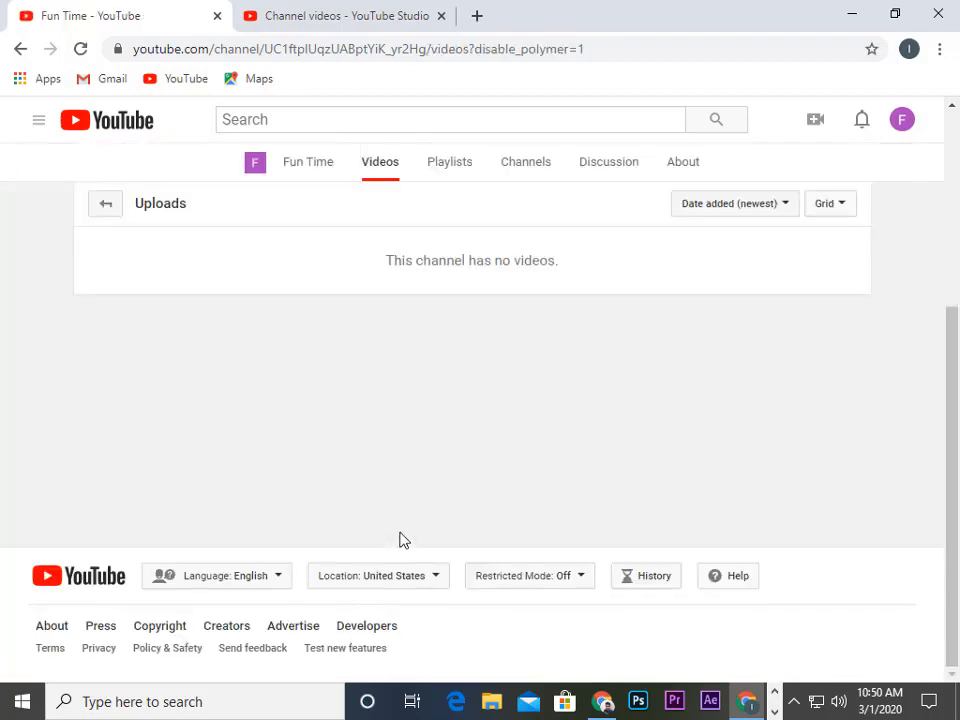
scroll(399, 540, up, 3)
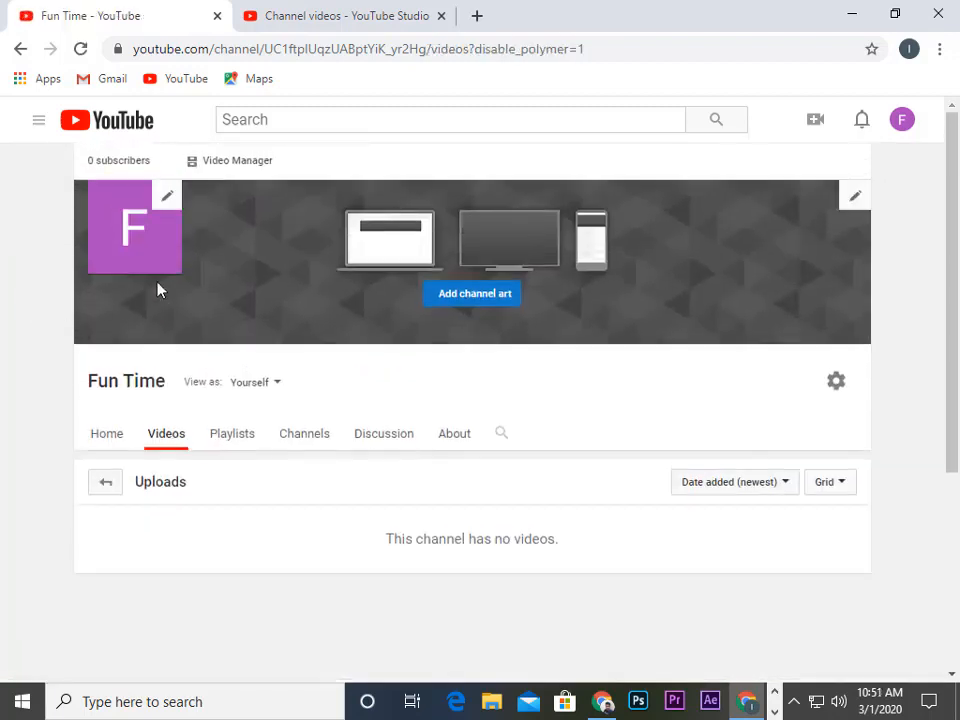
click(232, 434)
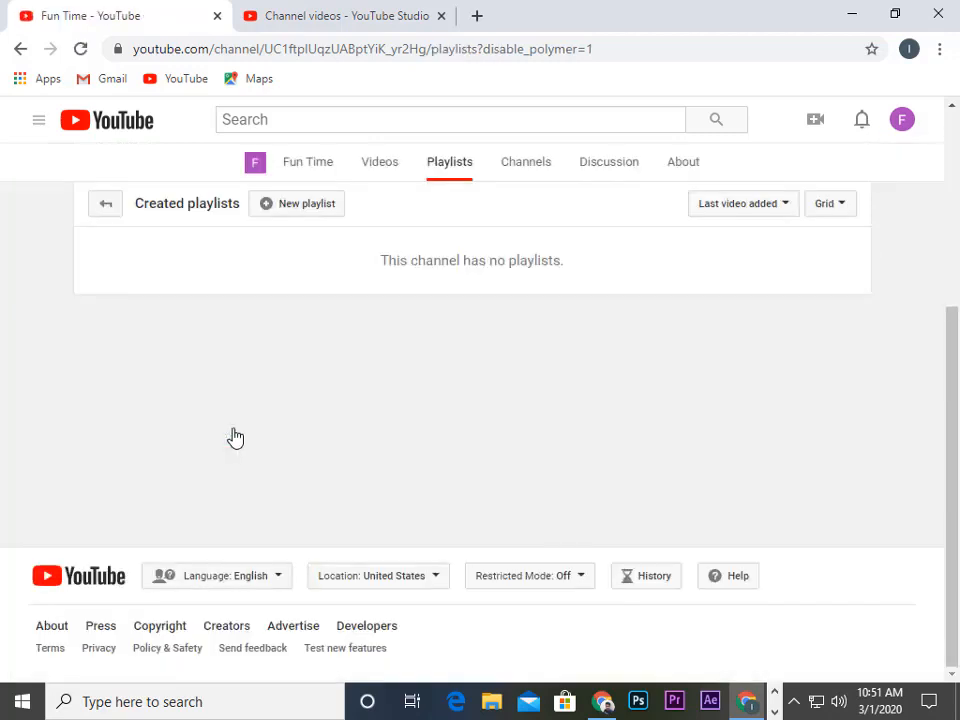
scroll(367, 388, up, 1)
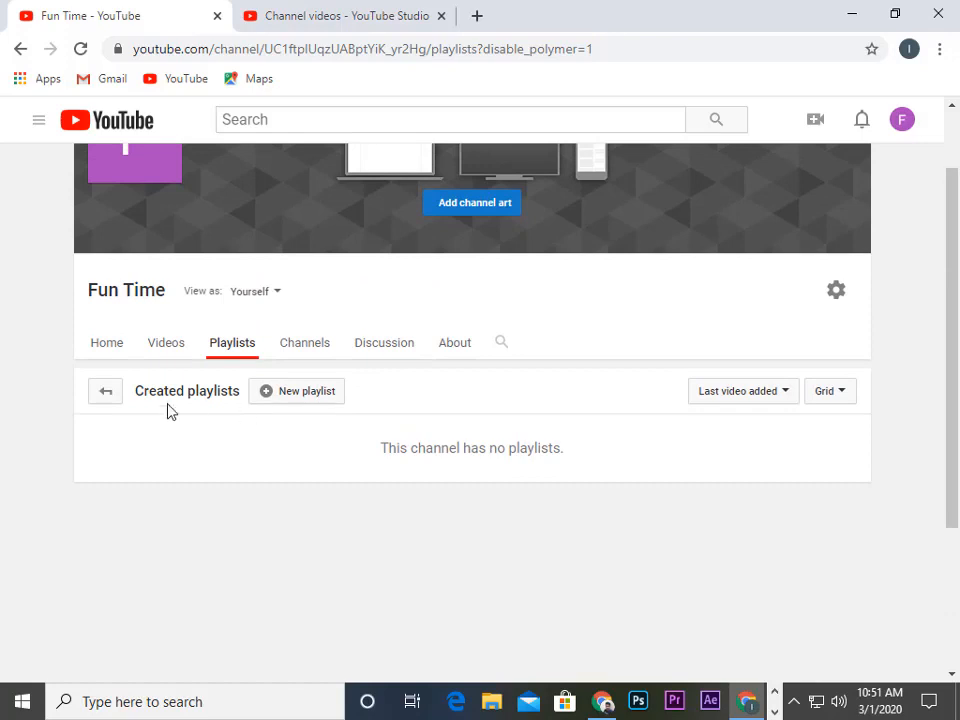
scroll(168, 410, up, 1)
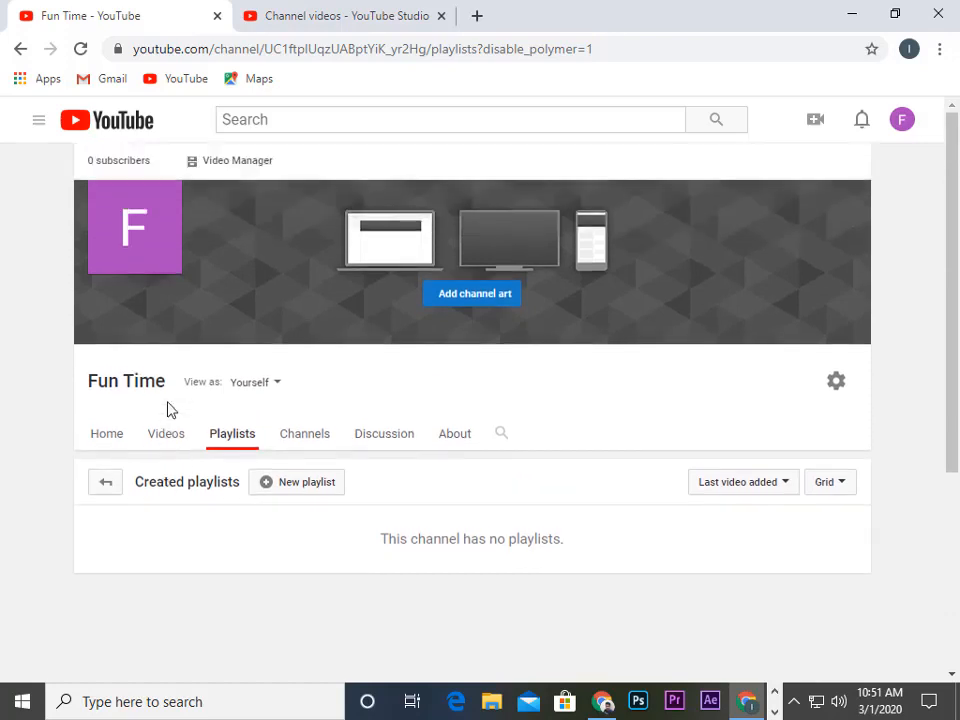